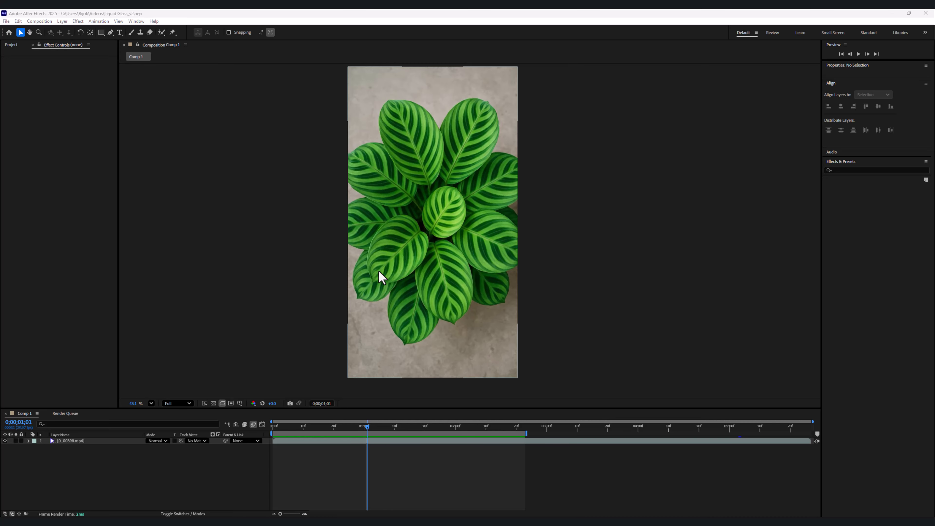
# Draw a black rounded rectangle about 608 × 181 px across the plant's centre and round its path's corners into a pill shape
pyautogui.click(101, 32)
pyautogui.click(131, 41)
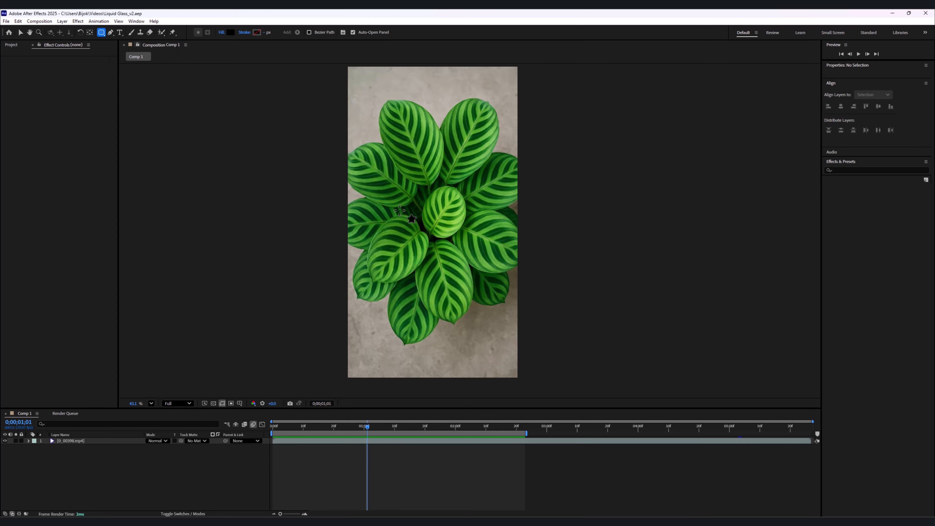
pyautogui.moveTo(394, 197); pyautogui.dragTo(485, 229)
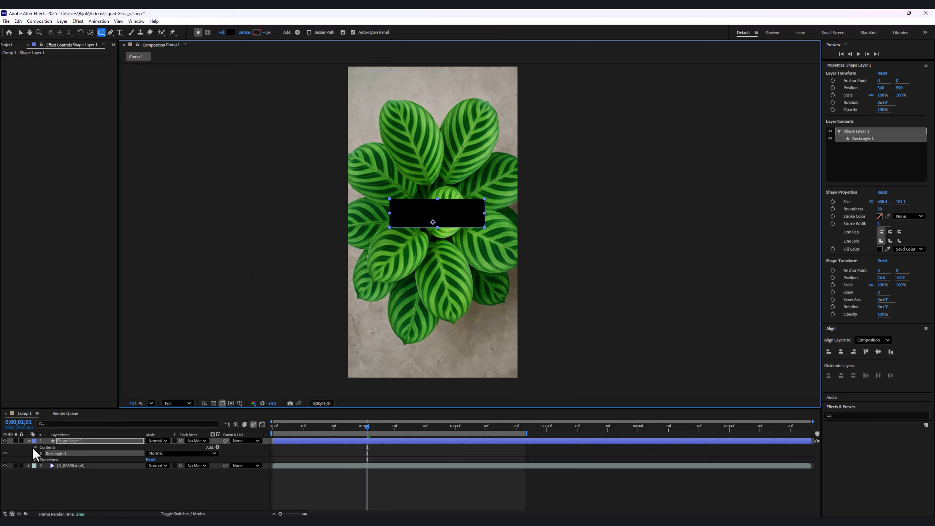
pyautogui.click(40, 454)
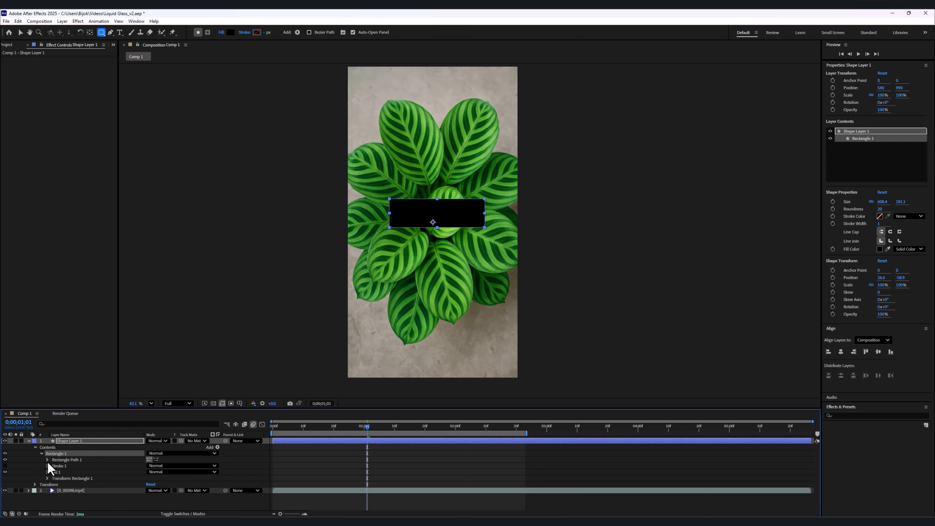
pyautogui.click(47, 460)
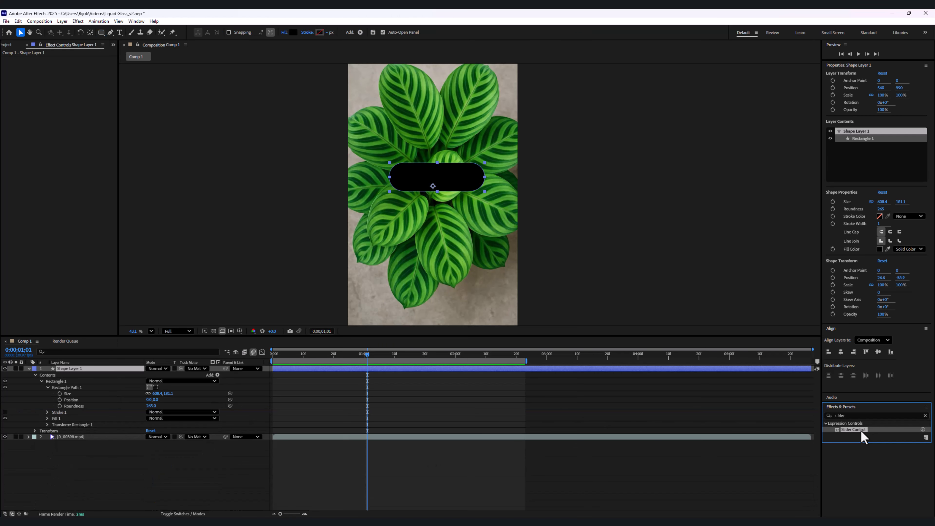
# Add a Slider Control effect to the shape layer, duplicate it, and name the pair X Slider Control and Y Slider Control
pyautogui.doubleClick(862, 432)
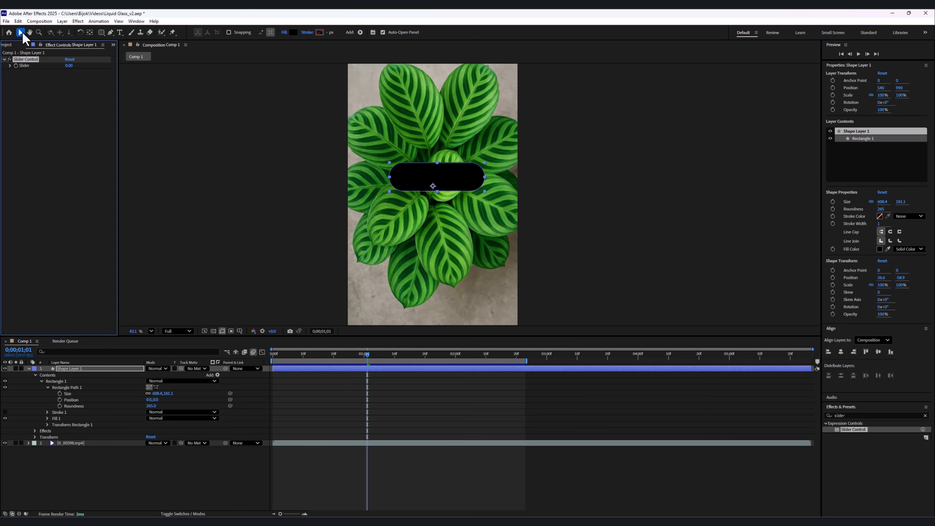
pyautogui.click(18, 21)
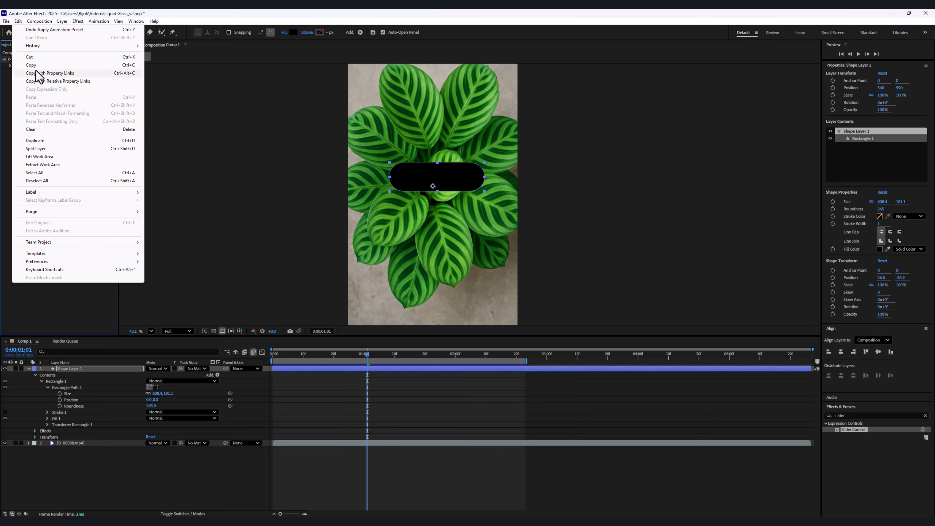
pyautogui.click(35, 141)
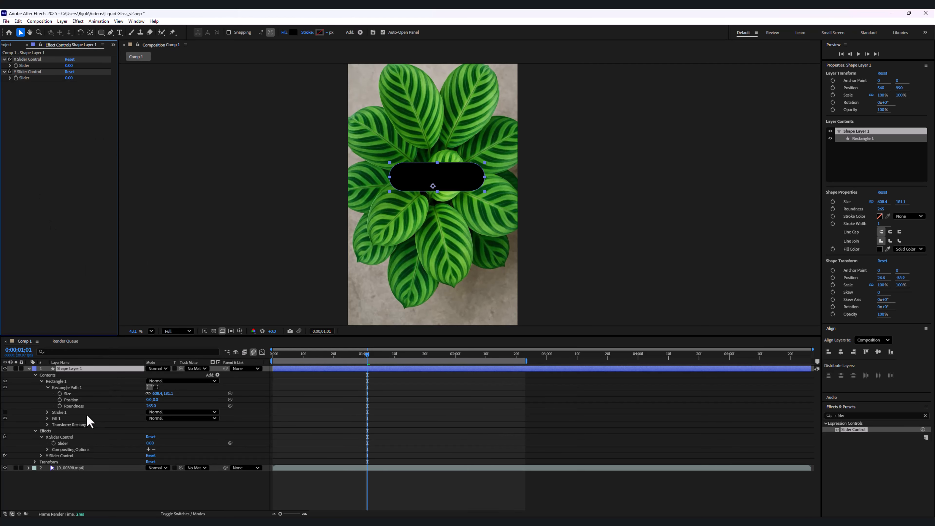
# Give the rectangle path's Size an expression linking its width to the X Slider Control and its height to the Y Slider Control
pyautogui.keyDown('alt'); pyautogui.click(59, 394); pyautogui.keyUp('alt')
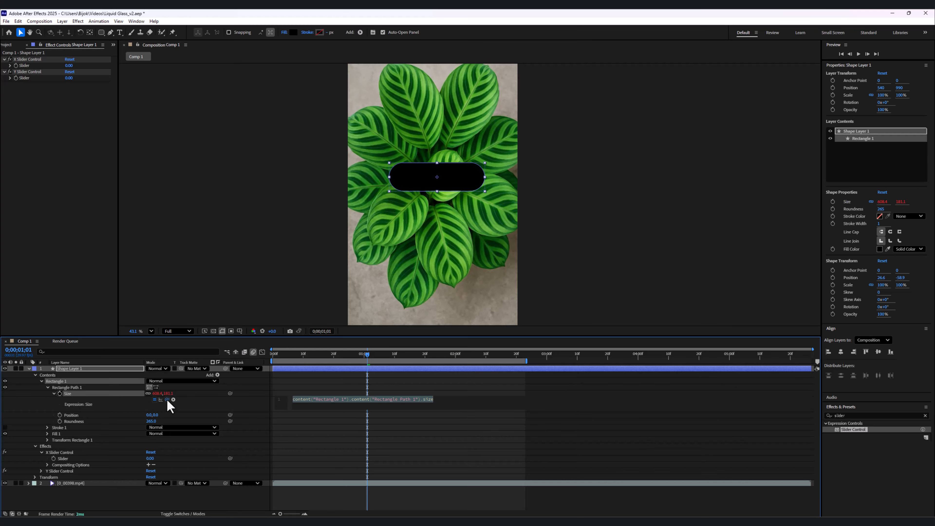
pyautogui.moveTo(167, 400); pyautogui.dragTo(26, 67)
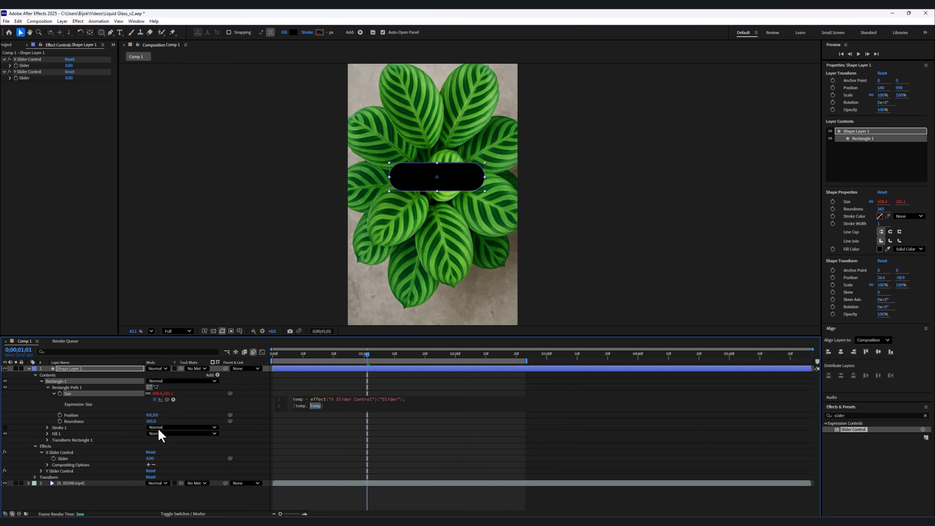
pyautogui.moveTo(167, 401); pyautogui.dragTo(27, 78)
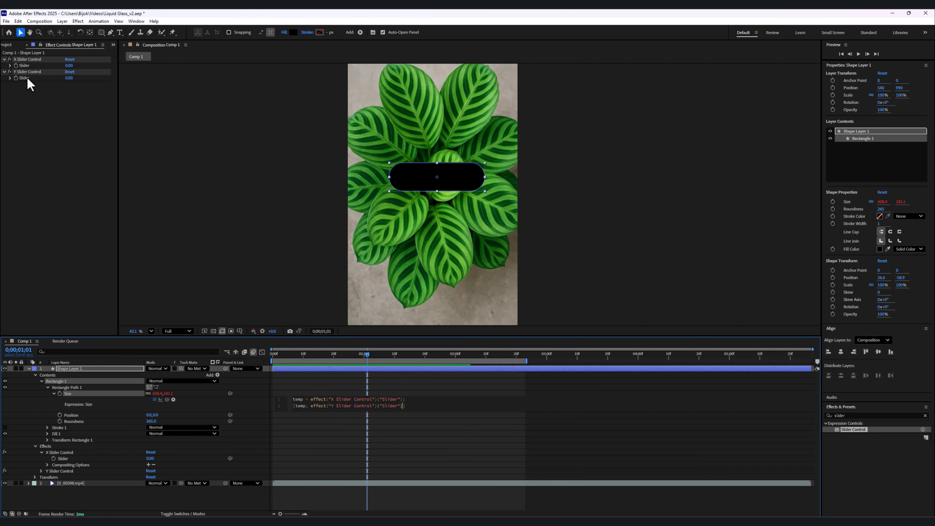
# Adjust the X slider to 585 and the Y slider to about 132 to resize the pill shape
pyautogui.moveTo(351, 356); pyautogui.dragTo(443, 357)
pyautogui.moveTo(69, 66); pyautogui.dragTo(220, 76)
pyautogui.moveTo(67, 78); pyautogui.dragTo(121, 84)
pyautogui.moveTo(71, 66); pyautogui.dragTo(150, 75)
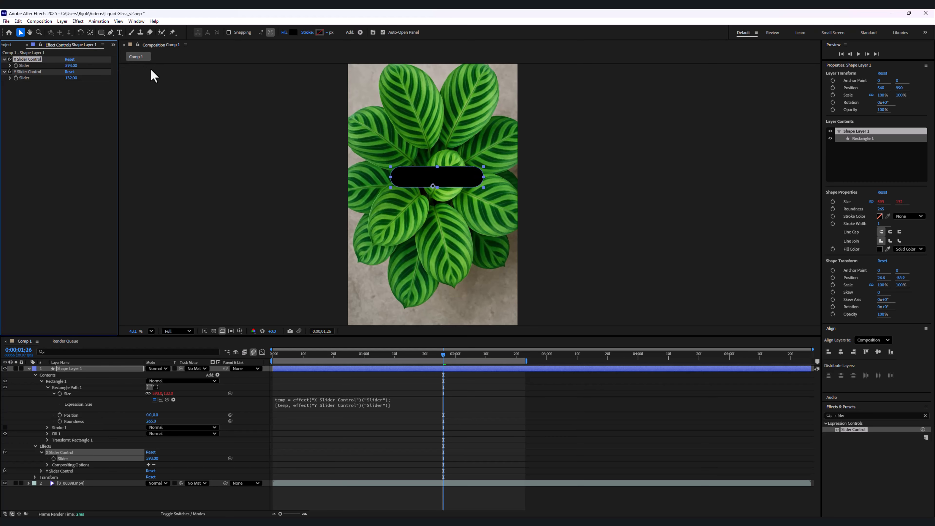
pyautogui.moveTo(70, 68)
pyautogui.mouseDown()
pyautogui.moveTo(82, 67)
pyautogui.moveTo(71, 67)
pyautogui.mouseUp()
# Centre the shape layer horizontally in the composition and rename it Main Layer
pyautogui.click(76, 378)
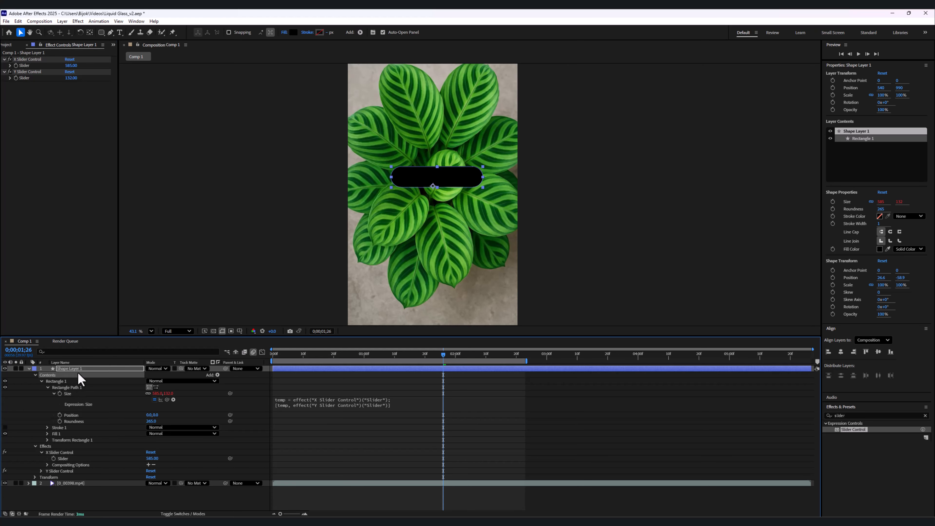
pyautogui.click(841, 353)
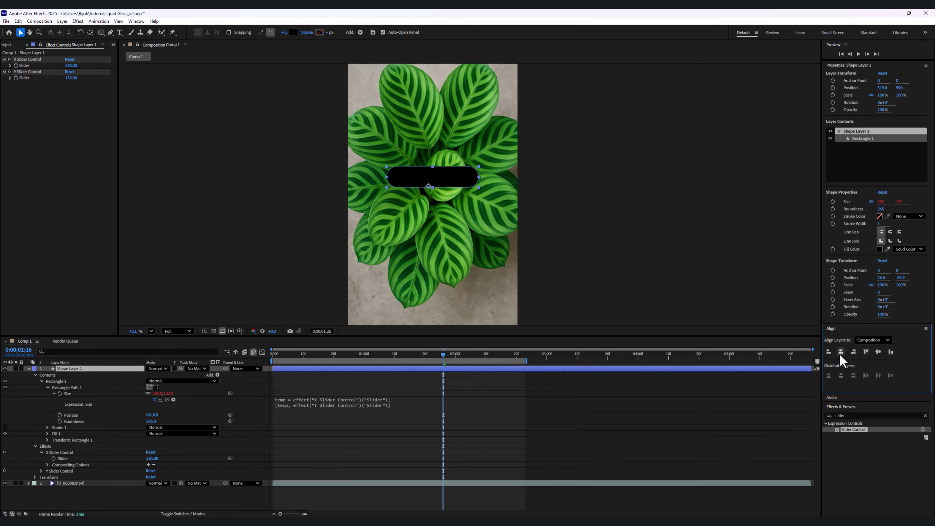
pyautogui.click(29, 369)
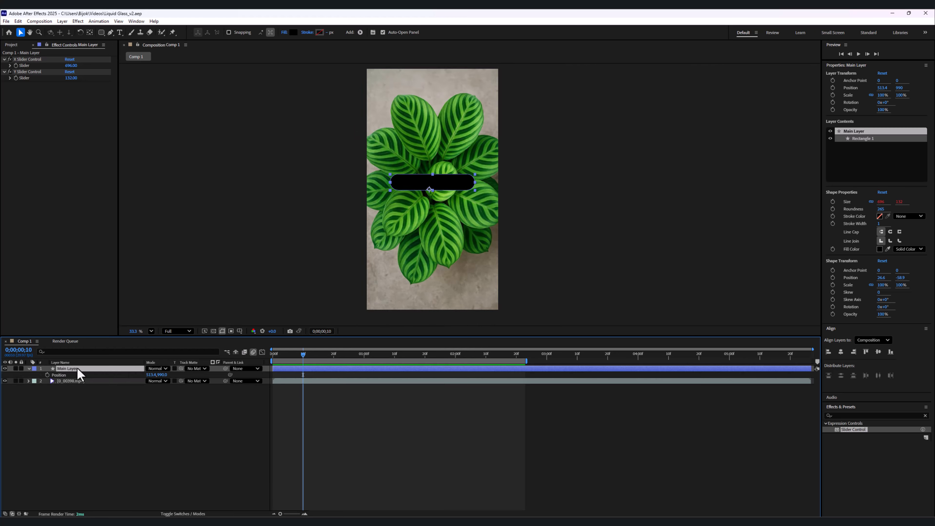
# Keyframe Main Layer's Position from 513.4, 2251 at frame 0 to 513.4, 990 at frame 10, and preview the rise
pyautogui.moveTo(302, 356)
pyautogui.mouseDown()
pyautogui.moveTo(345, 364)
pyautogui.moveTo(292, 360)
pyautogui.moveTo(304, 364)
pyautogui.mouseUp()
pyautogui.click(48, 375)
pyautogui.moveTo(297, 358); pyautogui.dragTo(266, 360)
pyautogui.moveTo(163, 375); pyautogui.dragTo(641, 383)
pyautogui.press('space')
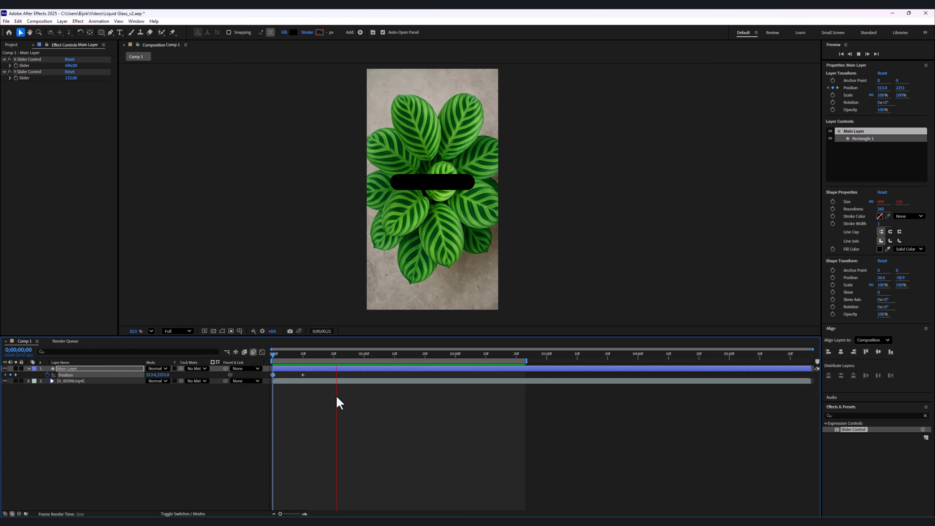
# Start keyframes for both sliders at 0;00;00;07 and set the X slider to 70 there
pyautogui.moveTo(297, 358); pyautogui.dragTo(294, 358)
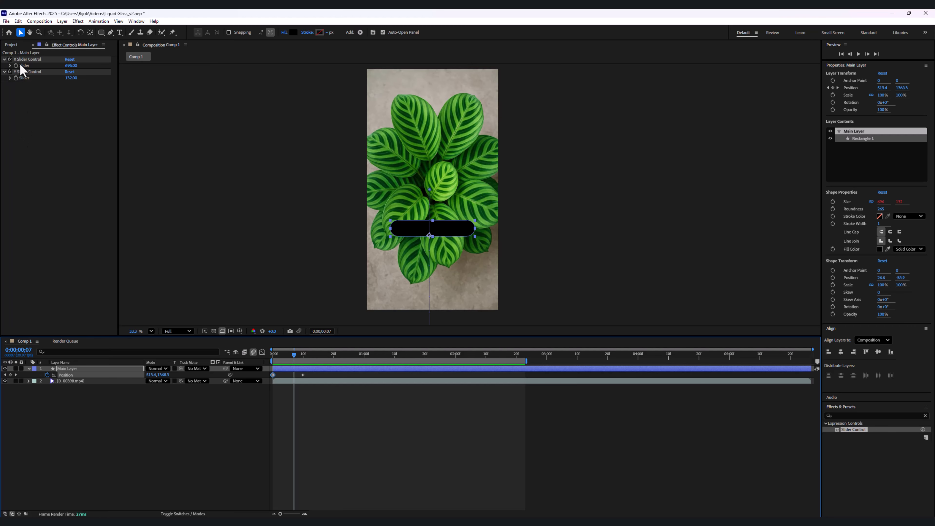
pyautogui.click(16, 65)
pyautogui.click(16, 78)
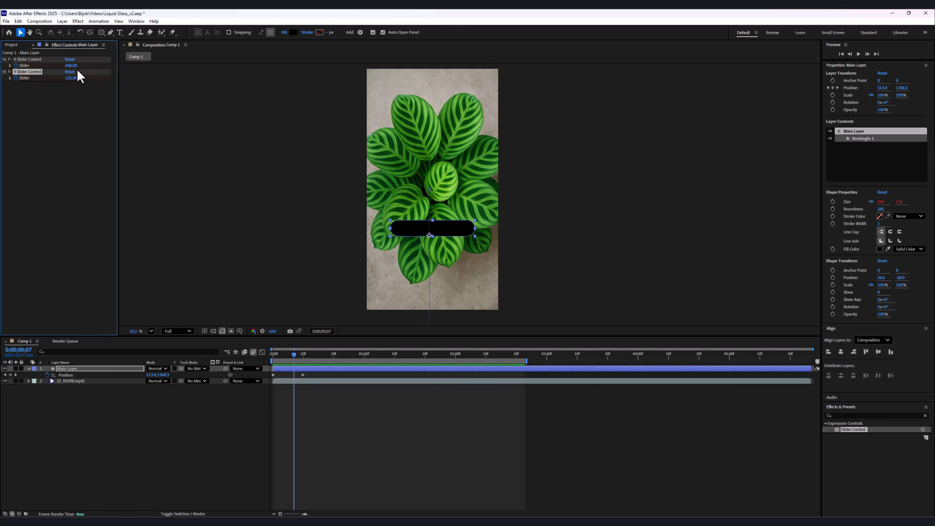
pyautogui.moveTo(69, 69); pyautogui.dragTo(27, 73)
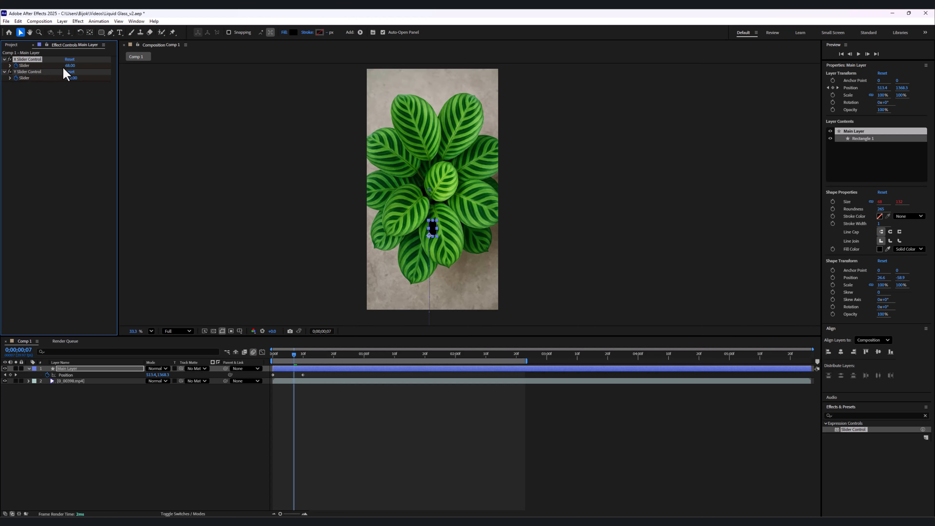
pyautogui.click(70, 66)
pyautogui.press('Return')
# Keyframe the X slider at 740 and the Y slider at 182 at 0;00;00;15
pyautogui.moveTo(299, 356); pyautogui.dragTo(318, 355)
pyautogui.moveTo(74, 69); pyautogui.dragTo(350, 103)
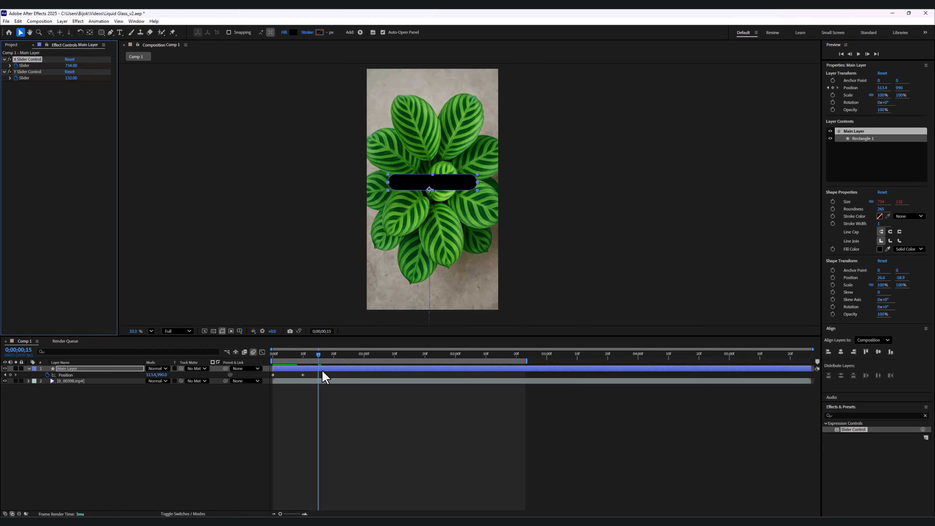
pyautogui.press('u')
pyautogui.moveTo(329, 382); pyautogui.dragTo(297, 386)
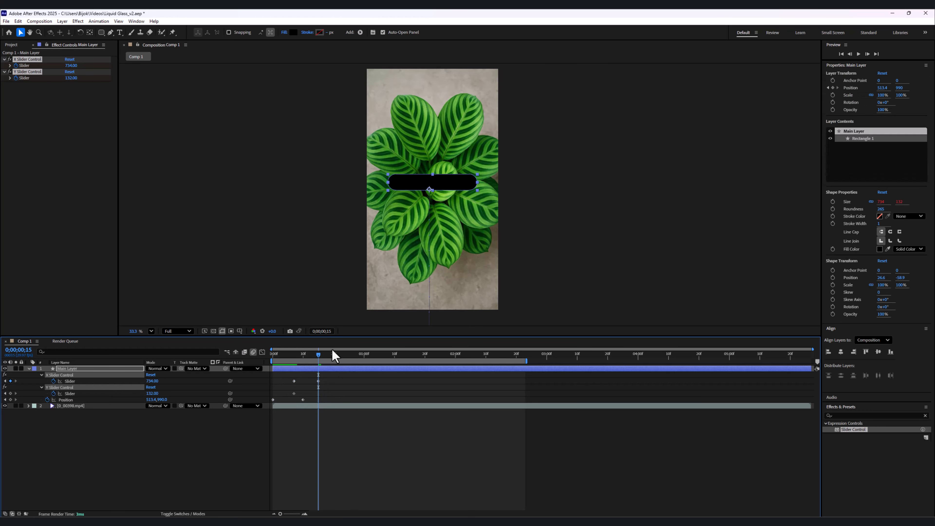
pyautogui.click(11, 393)
pyautogui.moveTo(340, 379); pyautogui.dragTo(317, 397)
pyautogui.click(332, 393)
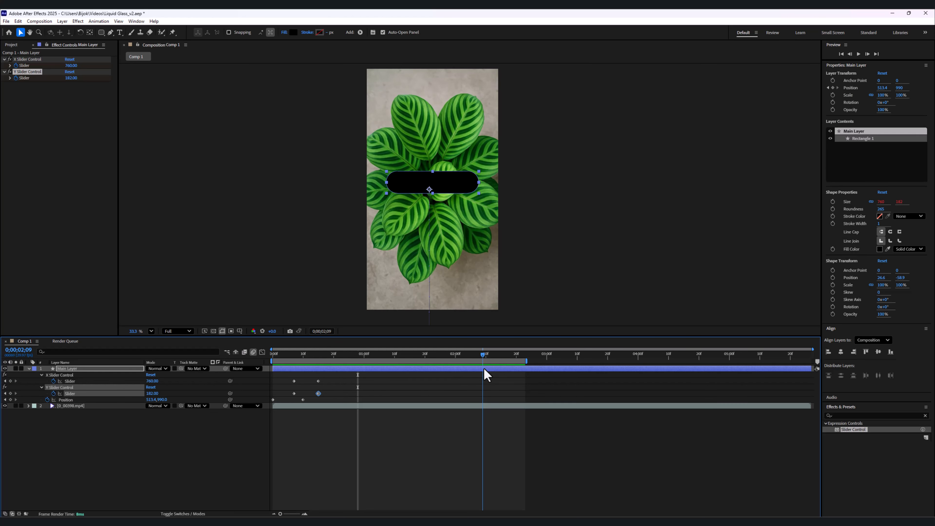
# Add keyframes at 0;00;02;10 that hold the current X slider, Y slider and Position values
pyautogui.moveTo(482, 370); pyautogui.dragTo(485, 370)
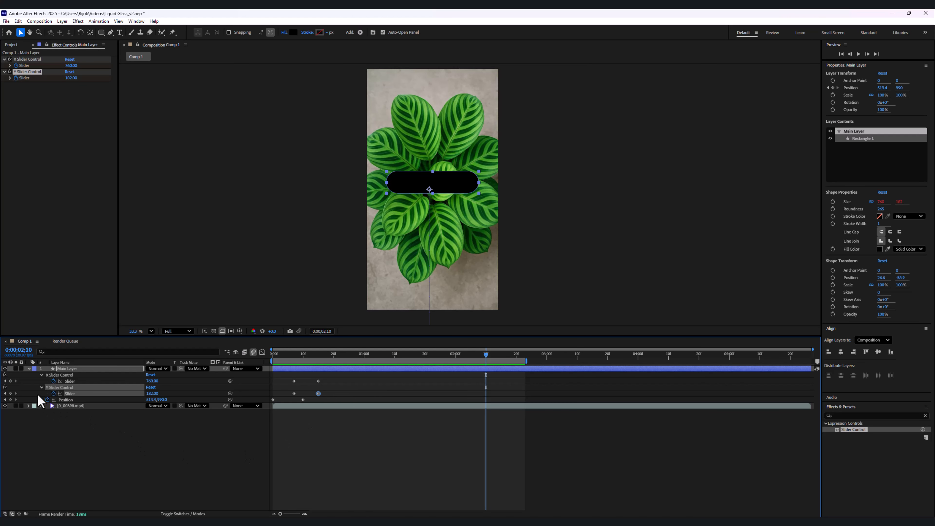
pyautogui.click(10, 381)
pyautogui.click(10, 393)
pyautogui.click(12, 402)
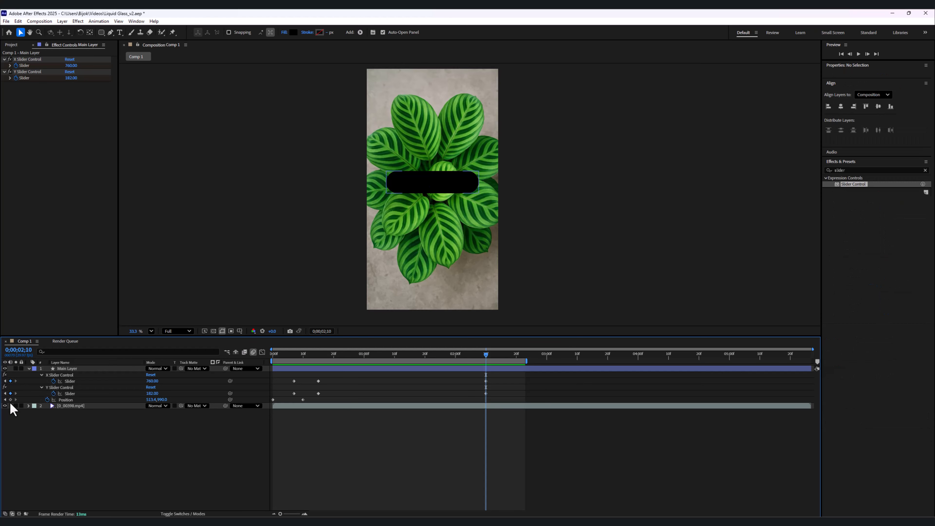
pyautogui.click(12, 400)
pyautogui.moveTo(493, 379); pyautogui.dragTo(486, 402)
# Keyframe both the X and Y sliders at 0 at 0;00;02;17
pyautogui.moveTo(489, 357); pyautogui.dragTo(508, 364)
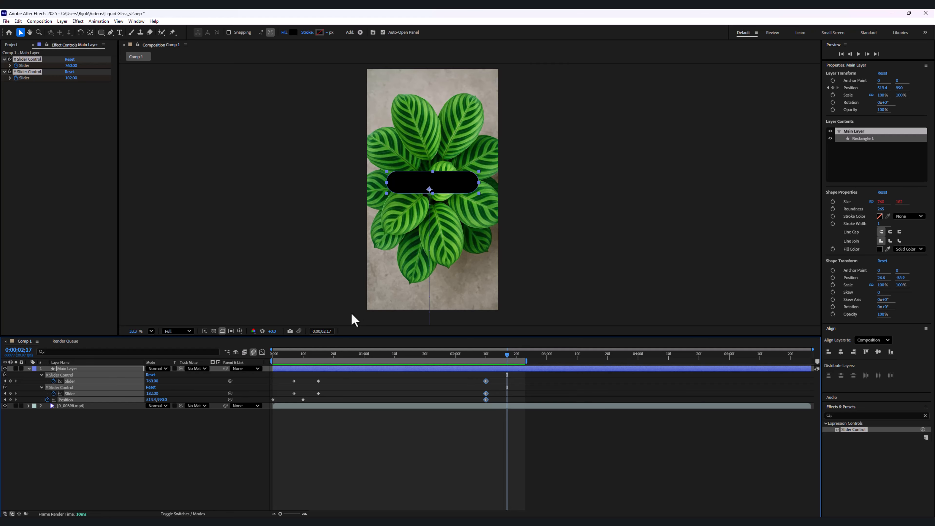
pyautogui.click(71, 66)
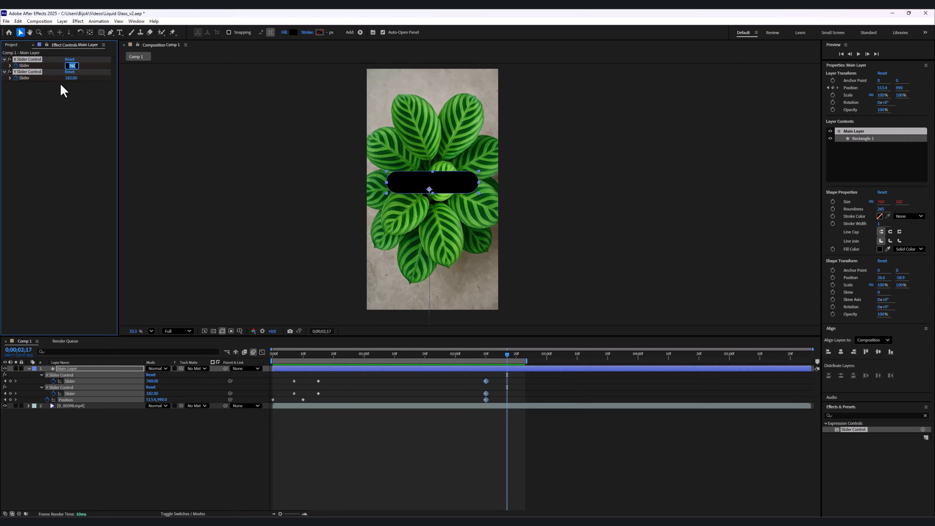
pyautogui.write('0')
pyautogui.press('Tab')
pyautogui.write('0')
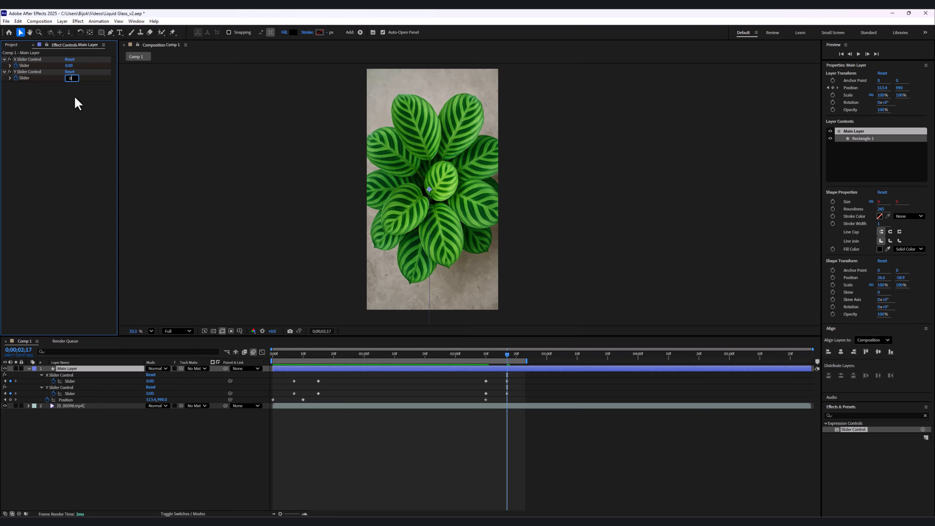
pyautogui.press('Return')
# Keyframe Main Layer's Position below the frame at 0;00;02;17 and preview the full animation
pyautogui.moveTo(163, 399); pyautogui.dragTo(549, 390)
pyautogui.click(480, 355)
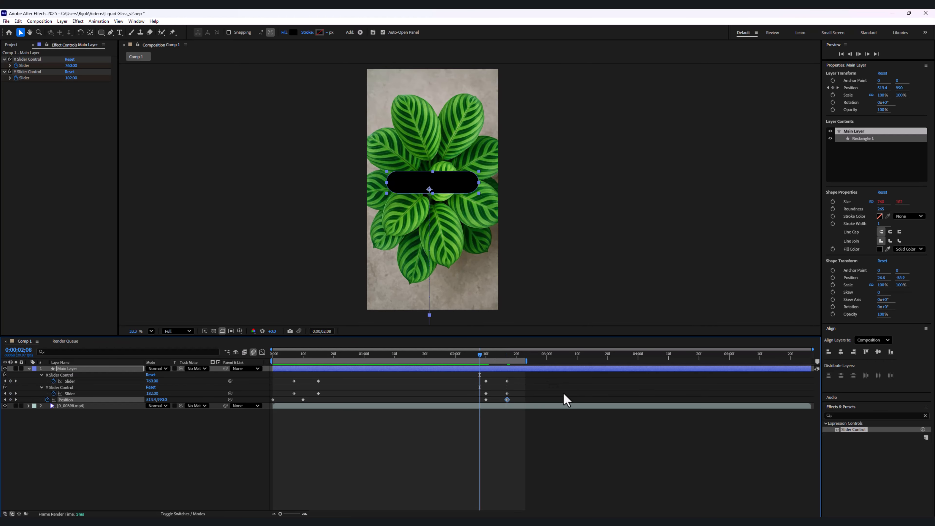
pyautogui.press('space')
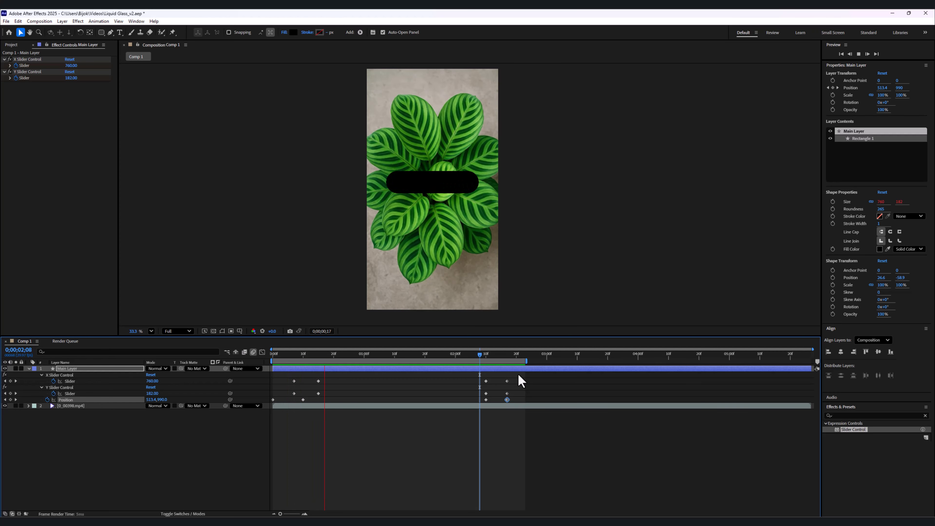
pyautogui.press('space')
# Add the copied bounce expression to Main Layer's Position, with amp 0.02, freq 2 and decay 6
pyautogui.press('F4')
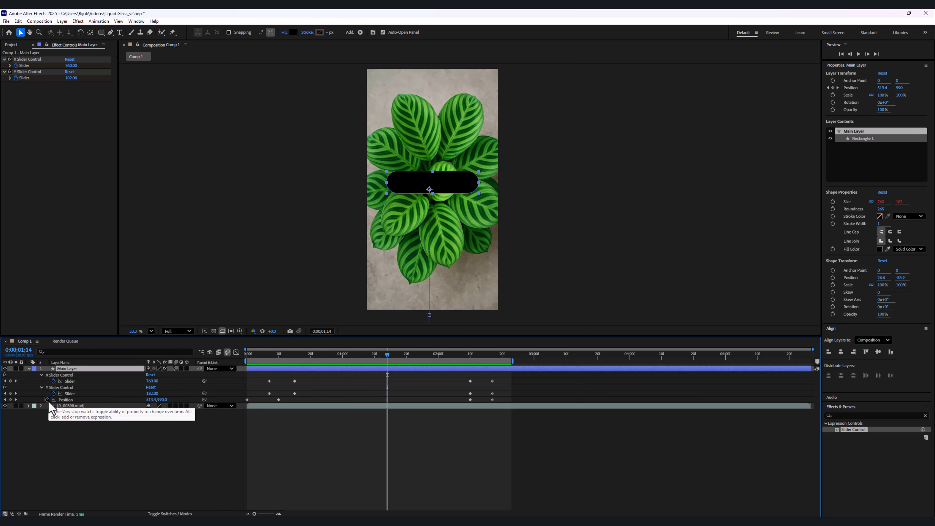
pyautogui.keyDown('alt'); pyautogui.click(47, 400); pyautogui.keyUp('alt')
pyautogui.hotkey('ctrl', 'v')
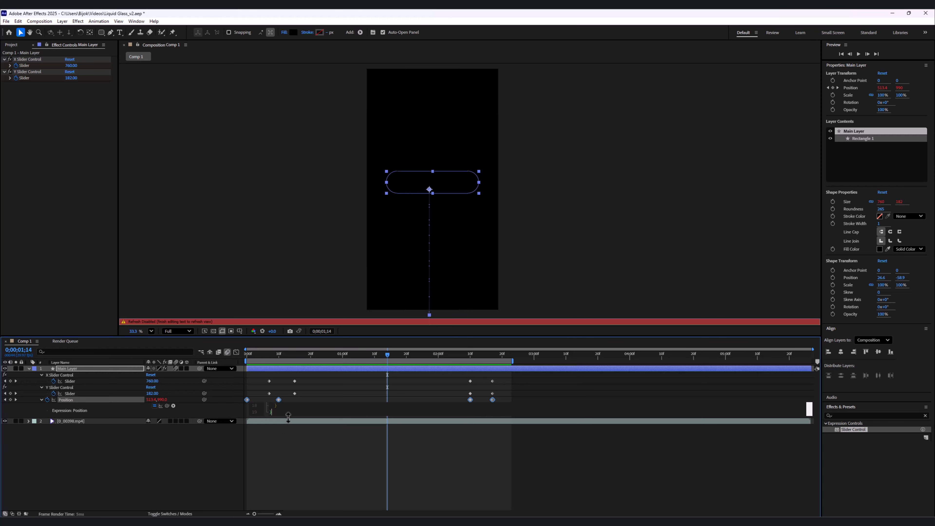
pyautogui.moveTo(294, 417); pyautogui.dragTo(294, 497)
pyautogui.scroll(2, 309, 456)
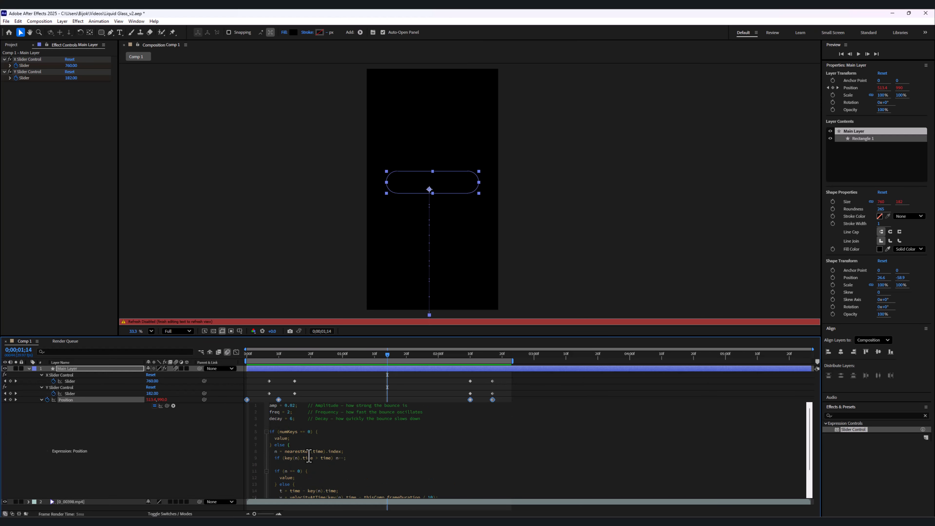
pyautogui.scroll(-2, 309, 456)
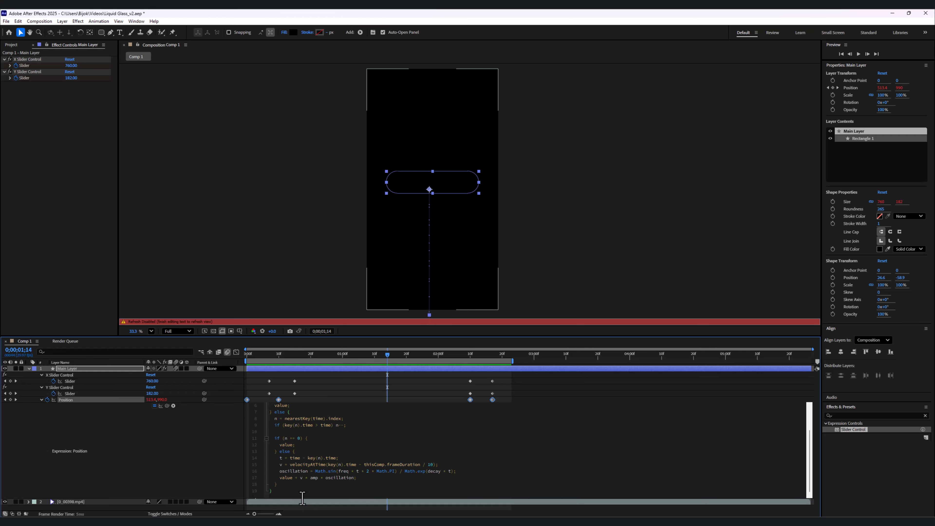
pyautogui.click(55, 412)
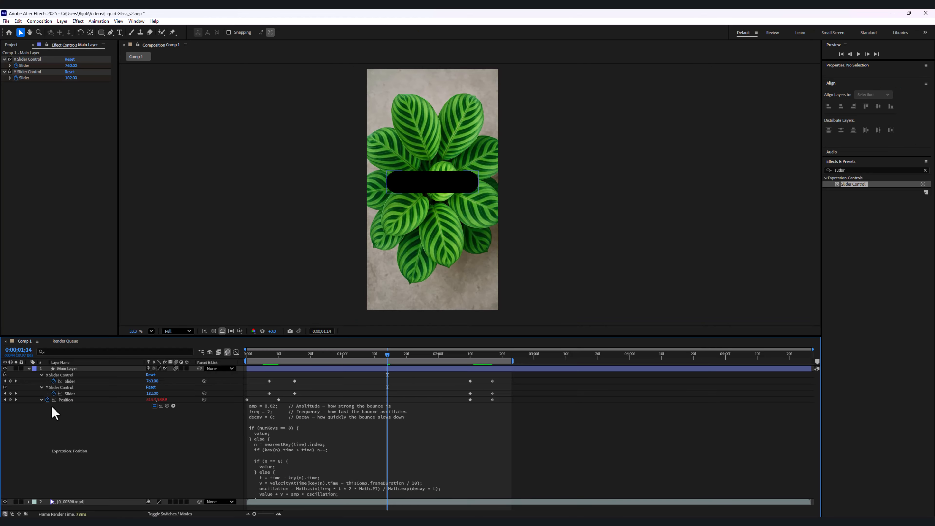
pyautogui.click(41, 401)
# Preview the bouncing Position animation from the first frame and select the X Slider Control
pyautogui.moveTo(285, 355); pyautogui.dragTo(236, 358)
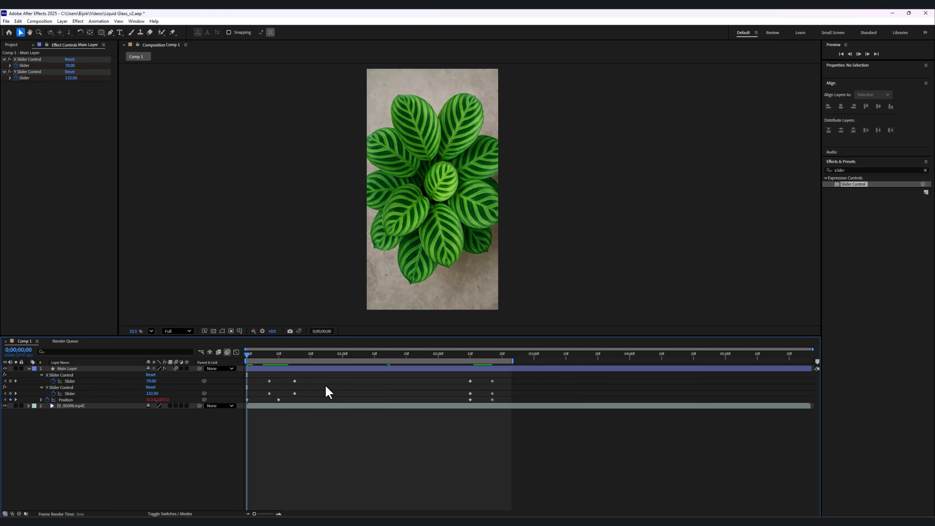
pyautogui.press('space')
pyautogui.press('space')
pyautogui.click(56, 376)
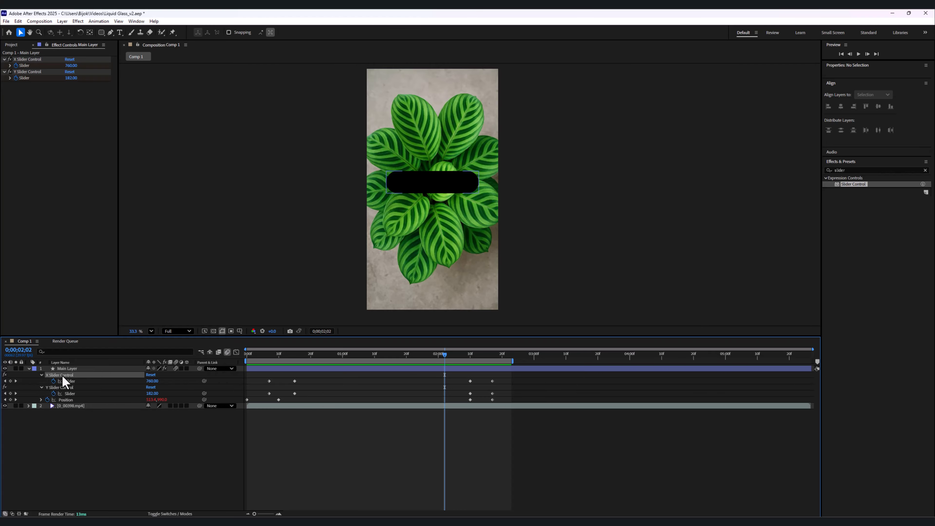
# Add the copied bounce expression to the X Slider Control's slider and preview the animation from the first frame
pyautogui.keyDown('alt'); pyautogui.click(53, 380); pyautogui.keyUp('alt')
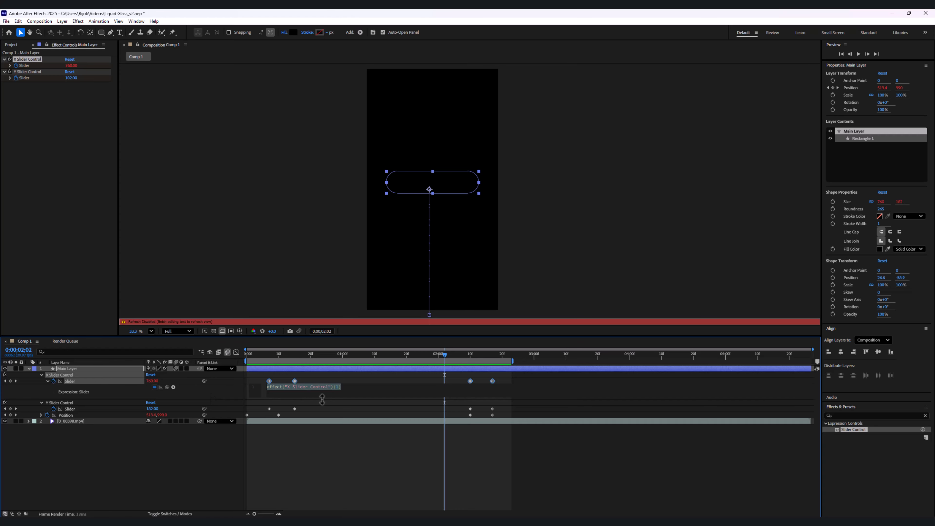
pyautogui.hotkey('ctrl', 'v')
pyautogui.moveTo(307, 357); pyautogui.dragTo(244, 364)
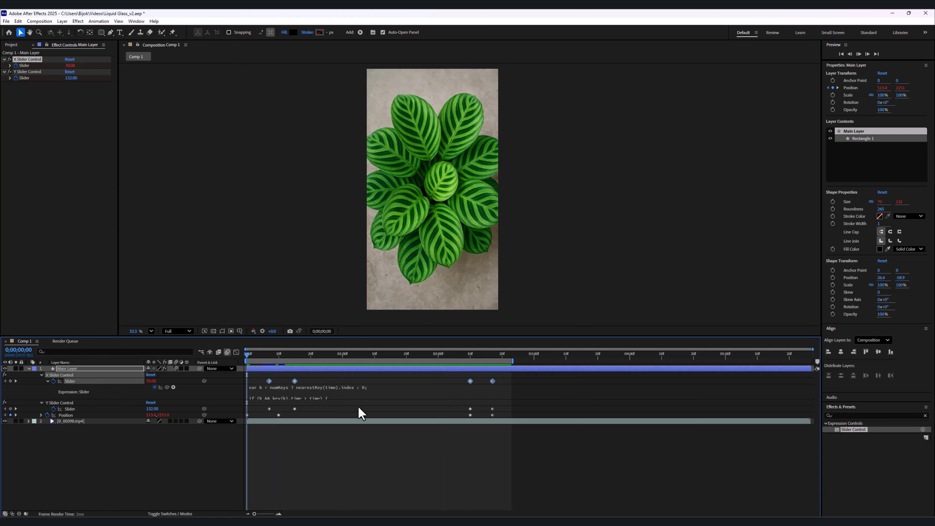
pyautogui.press('space')
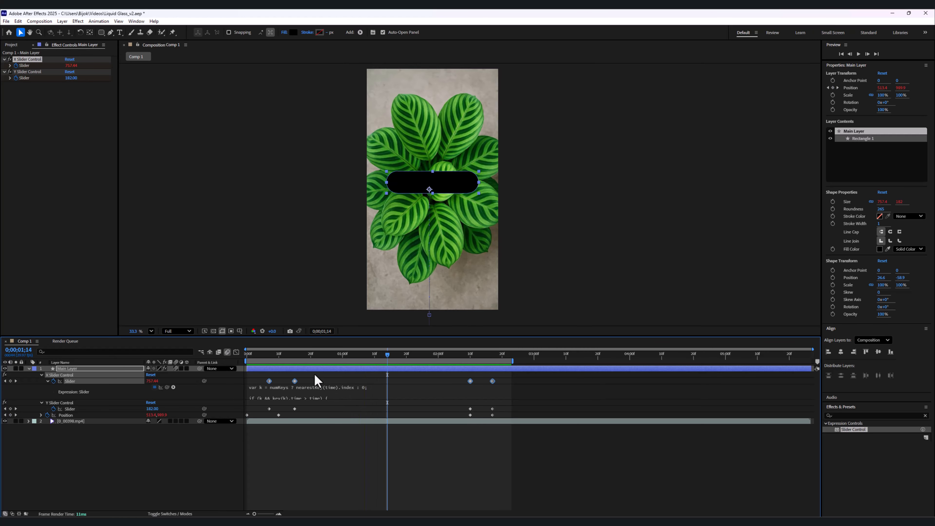
pyautogui.click(300, 356)
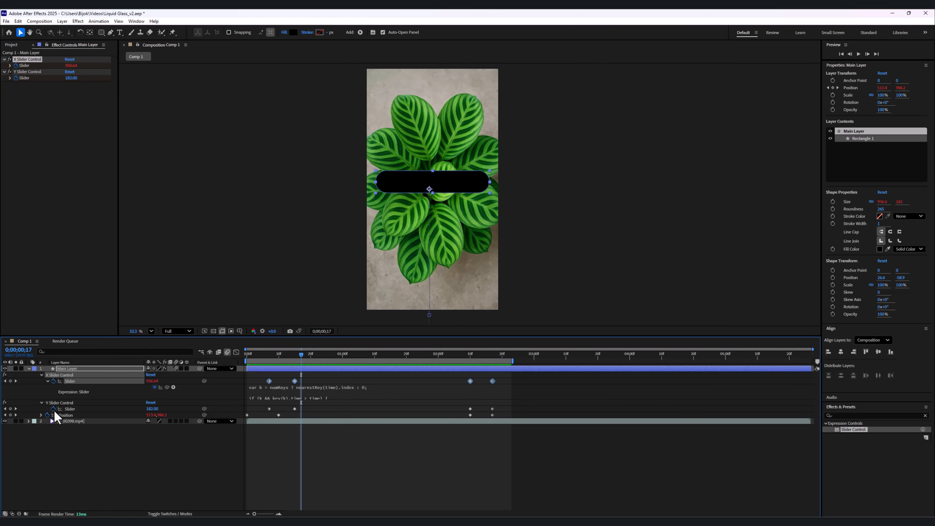
# Add the copied bounce expression to the Y Slider Control's slider and preview the animation from the first frame
pyautogui.keyDown('alt'); pyautogui.click(52, 409); pyautogui.keyUp('alt')
pyautogui.hotkey('ctrl', 'v')
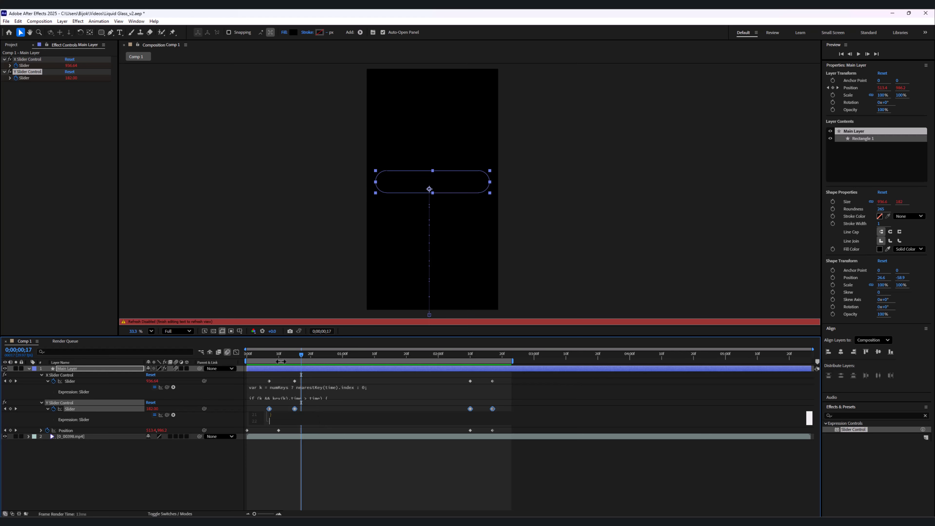
pyautogui.moveTo(280, 357); pyautogui.dragTo(246, 358)
pyautogui.press('space')
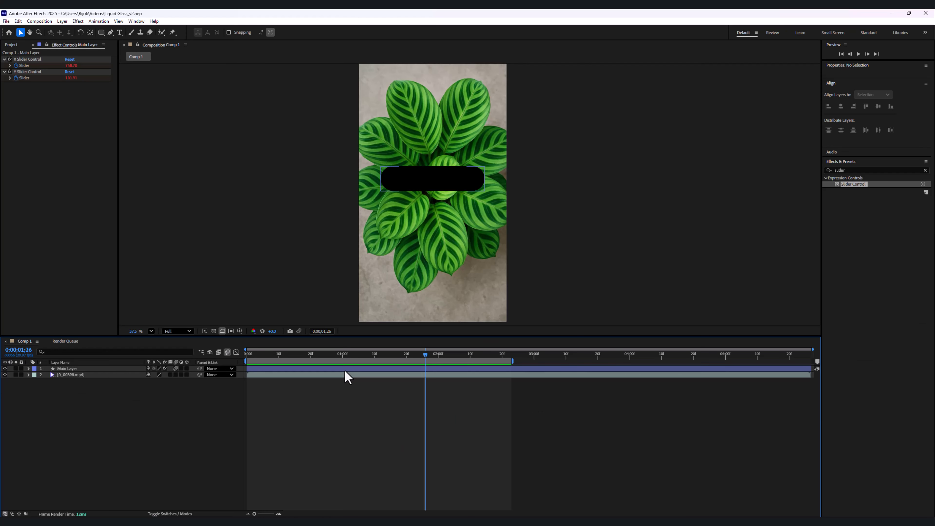
# Turn Main Layer into an adjustment layer and apply Fast Box Blur with a Blur Radius of 8
pyautogui.click(344, 369)
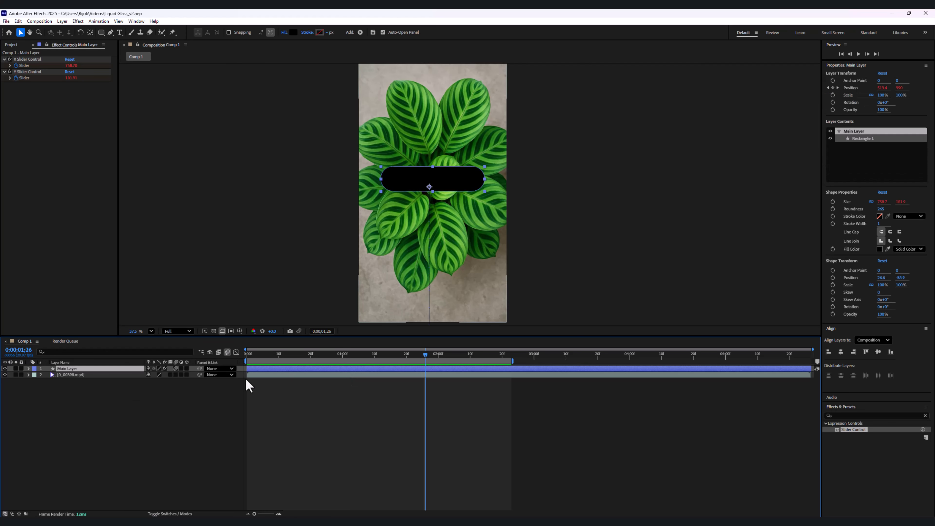
pyautogui.click(181, 368)
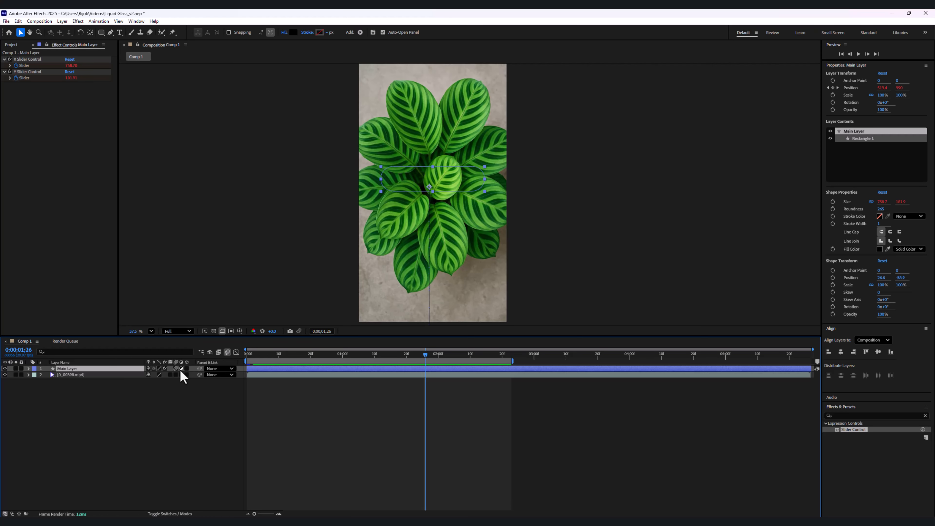
pyautogui.hotkey('ctrl', 'space')
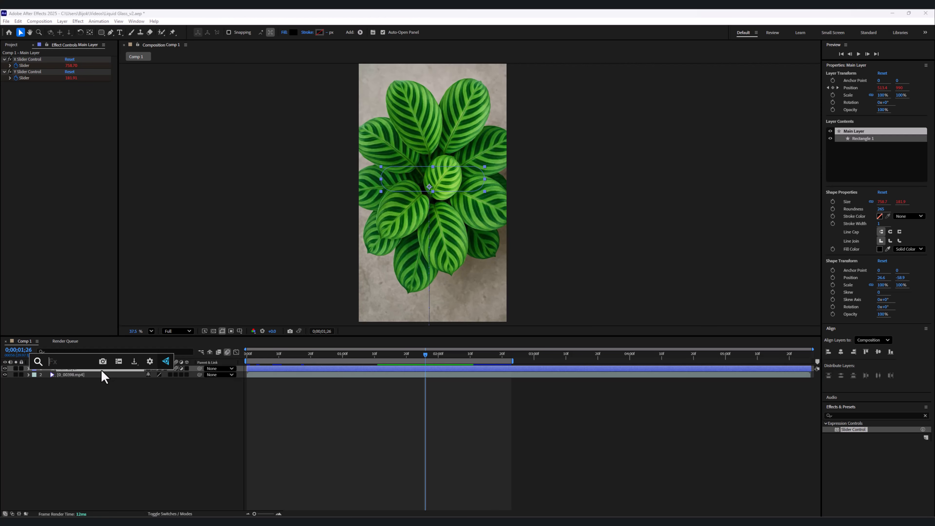
pyautogui.write('fast')
pyautogui.press('Return')
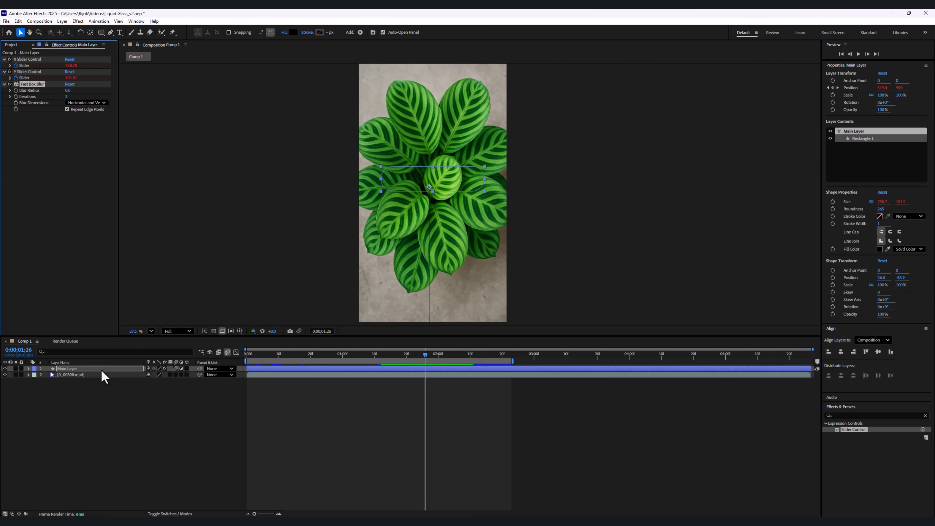
pyautogui.click(69, 91)
pyautogui.write('10')
pyautogui.press('Return')
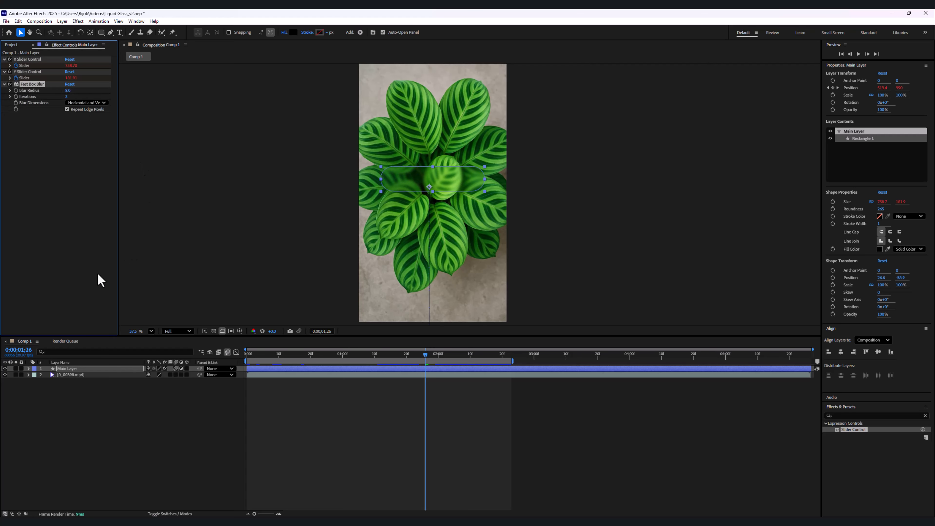
pyautogui.click(48, 209)
# Apply the Transform effect to Main Layer with its Scale set to 110
pyautogui.click(70, 369)
pyautogui.hotkey('ctrl', 'space')
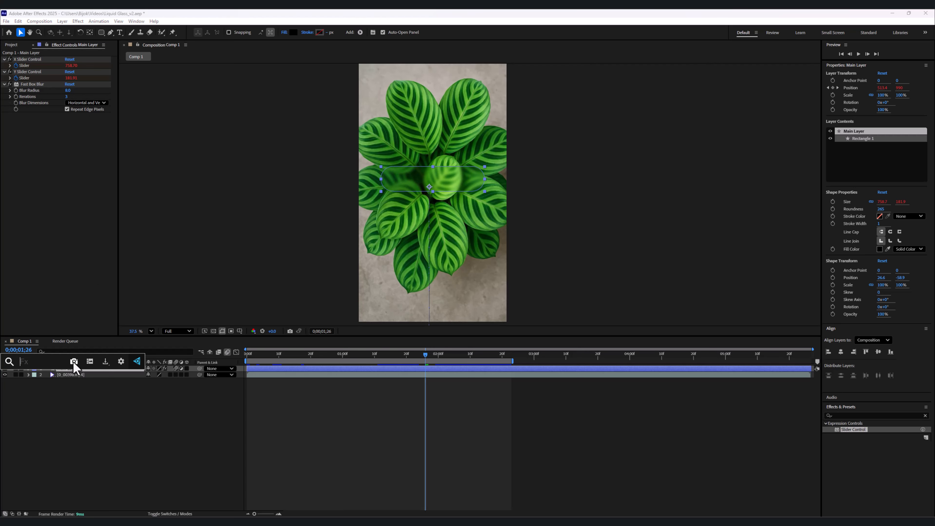
pyautogui.write('tra')
pyautogui.click(52, 392)
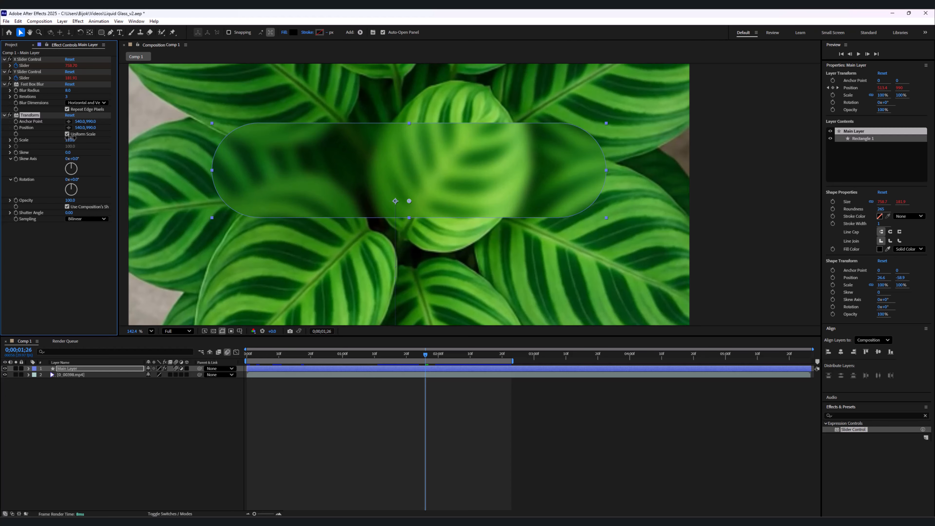
pyautogui.press('Return')
pyautogui.press('/')
# Apply the Tint effect to Main Layer and map black to white (FFFFFF)
pyautogui.hotkey('ctrl', 'space')
pyautogui.write('tin')
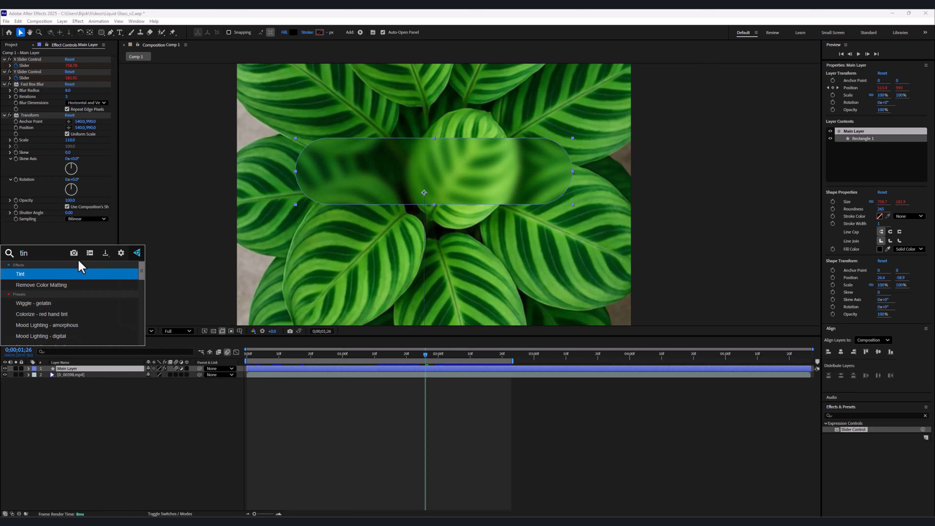
pyautogui.press('Return')
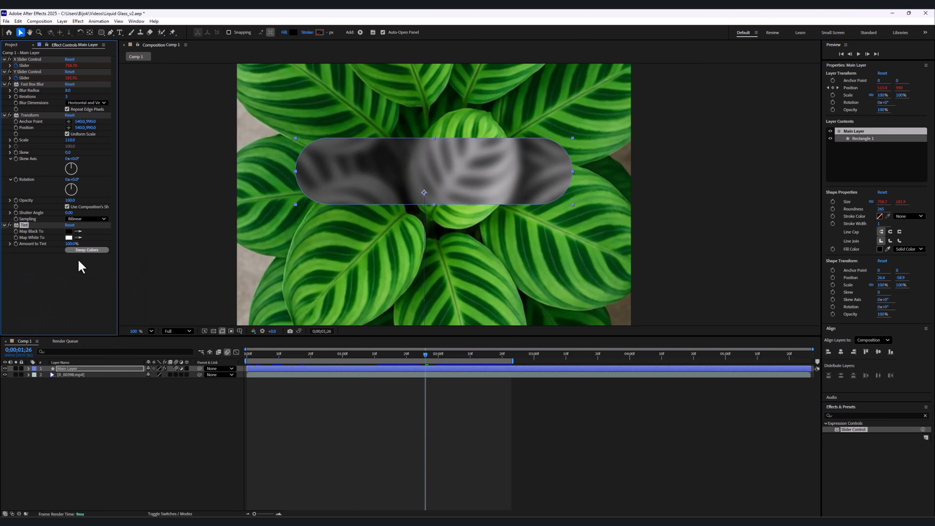
pyautogui.click(68, 232)
pyautogui.moveTo(409, 258); pyautogui.dragTo(293, 132)
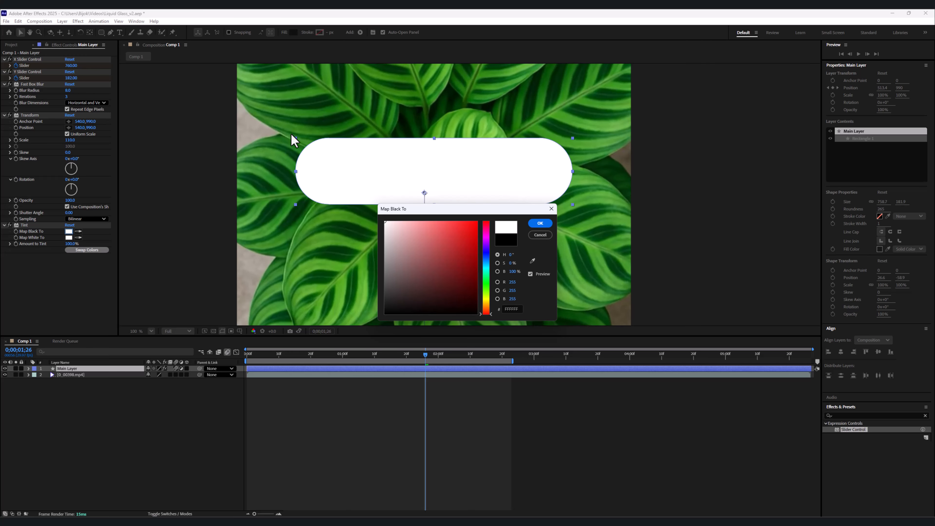
pyautogui.press('Return')
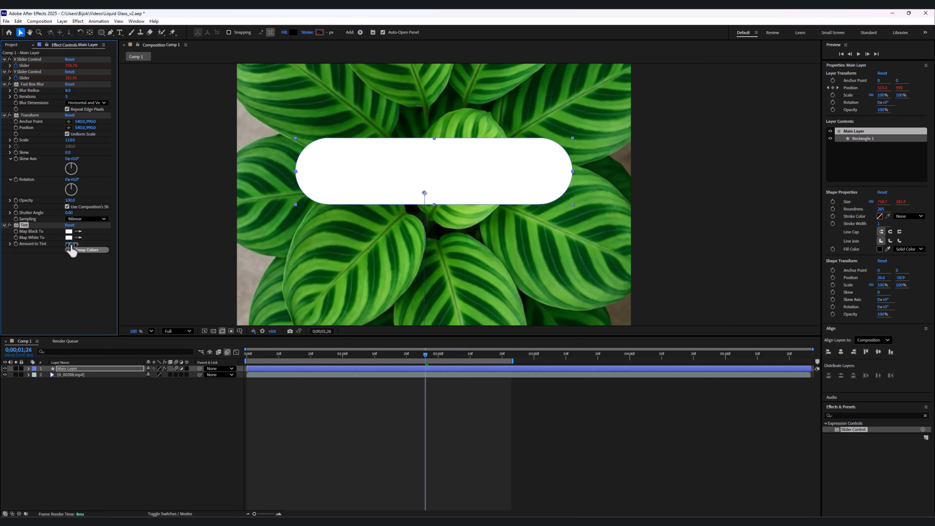
# Set the Tint effect's Amount to Tint to 10% and check the glass look at other frames
pyautogui.click(70, 244)
pyautogui.write('10')
pyautogui.press('Return')
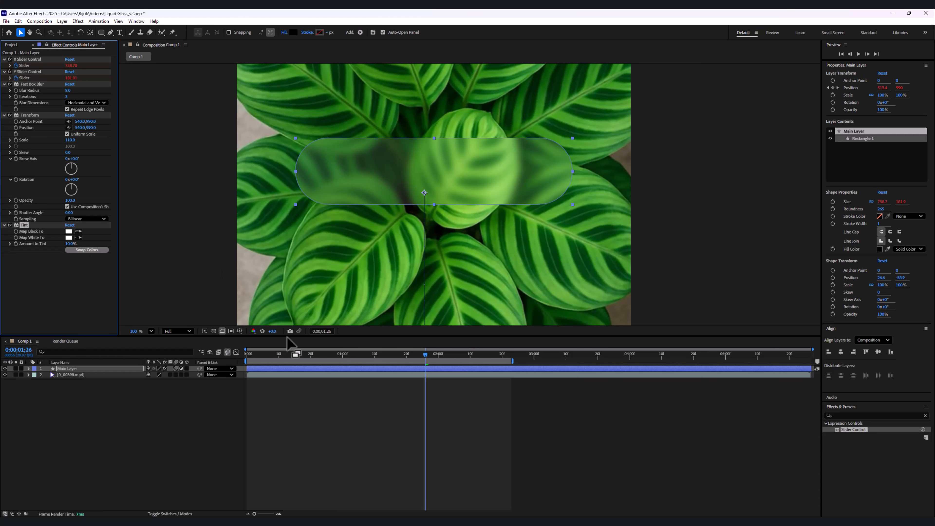
pyautogui.click(309, 358)
pyautogui.moveTo(310, 357); pyautogui.dragTo(393, 358)
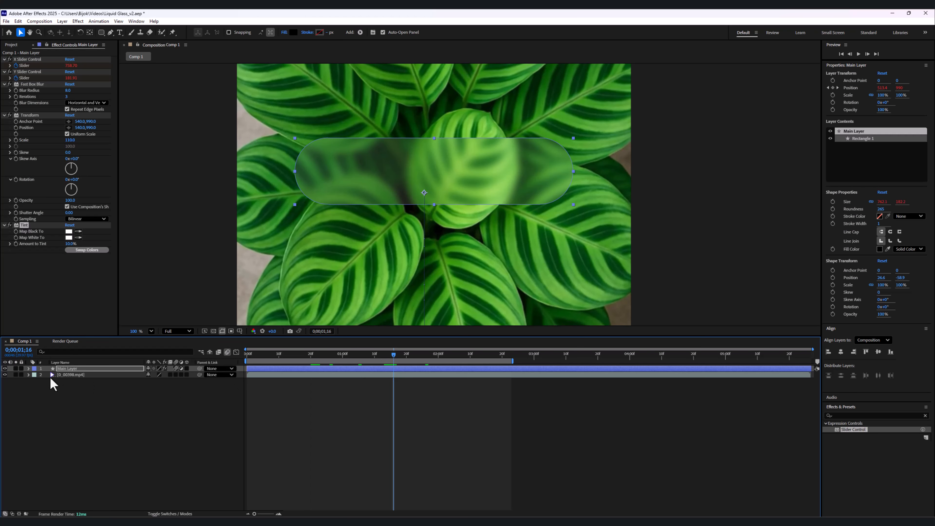
# Apply the Noise effect to Main Layer with a 3% amount and inspect the grain inside the pill up close
pyautogui.hotkey('ctrl', 'space')
pyautogui.write('nop')
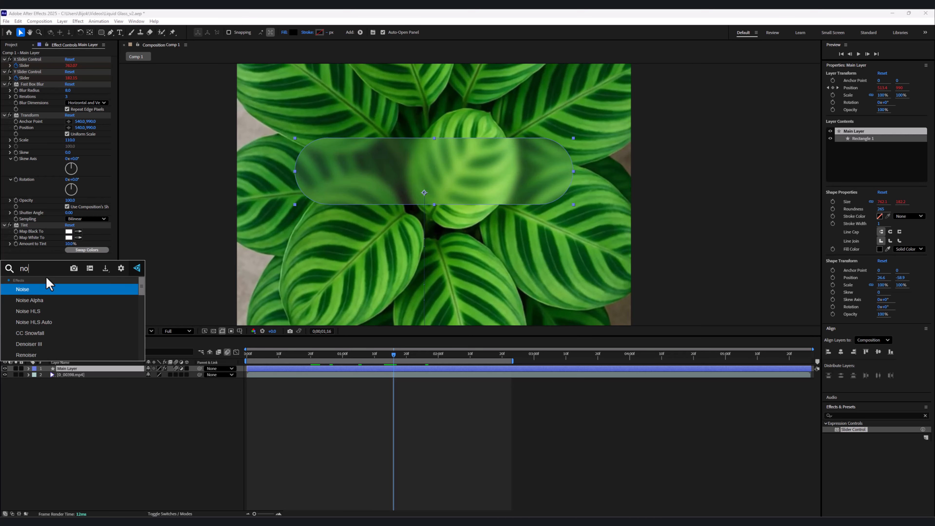
pyautogui.press('Return')
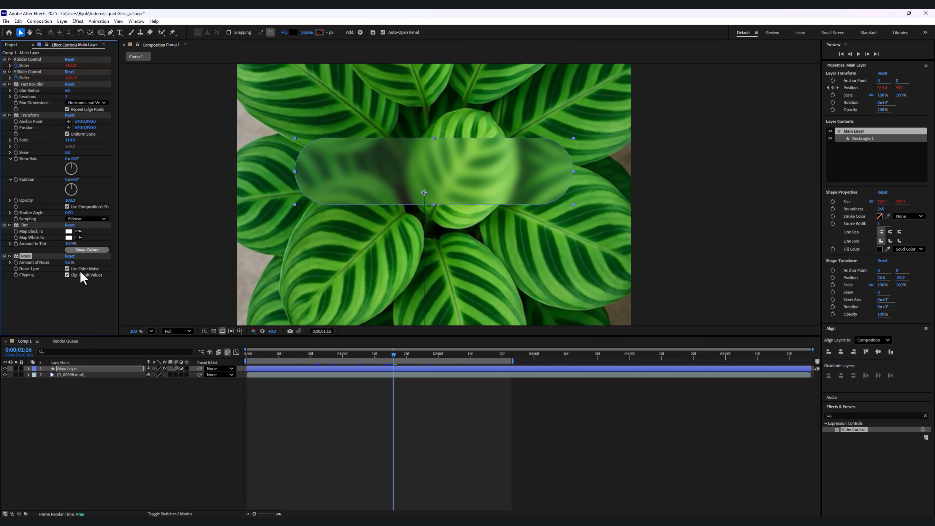
pyautogui.click(69, 262)
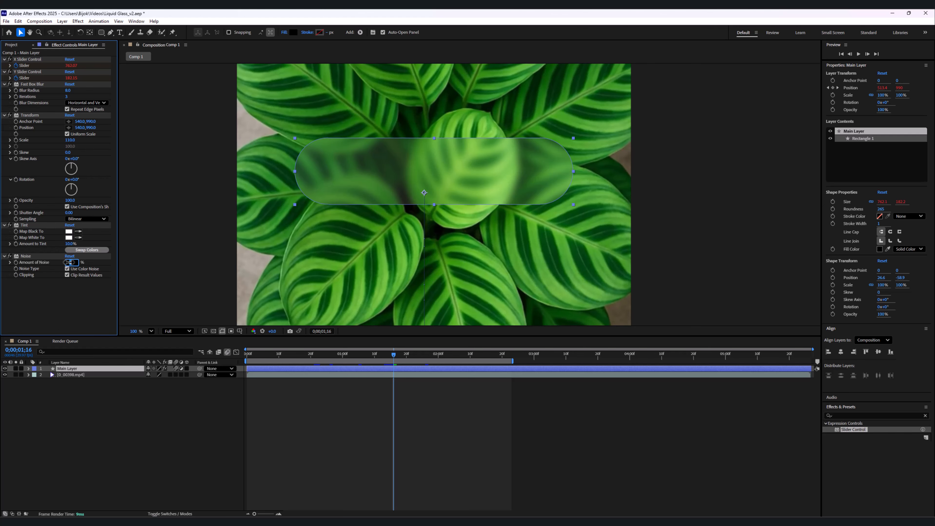
pyautogui.write('3')
pyautogui.press('Return')
pyautogui.scroll(5, 403, 167)
pyautogui.press('h')
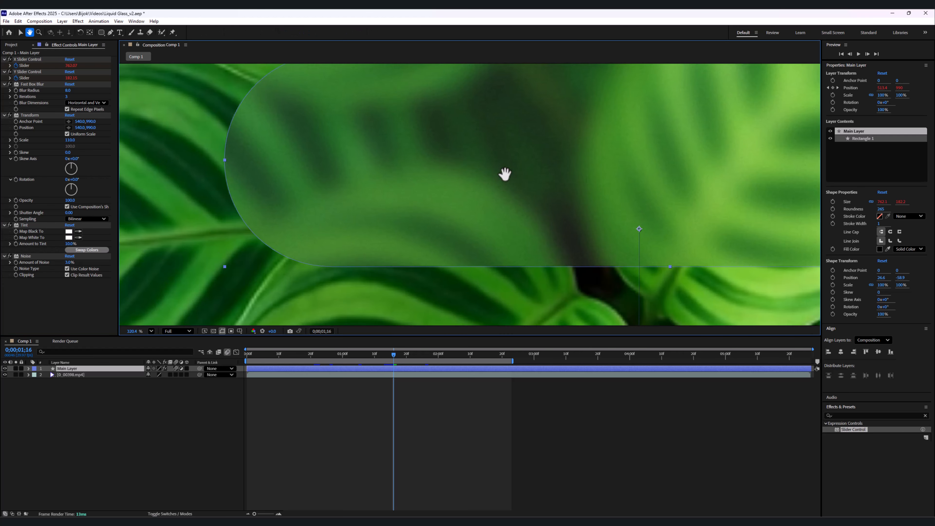
pyautogui.scroll(-3, 310, 153)
pyautogui.press('v')
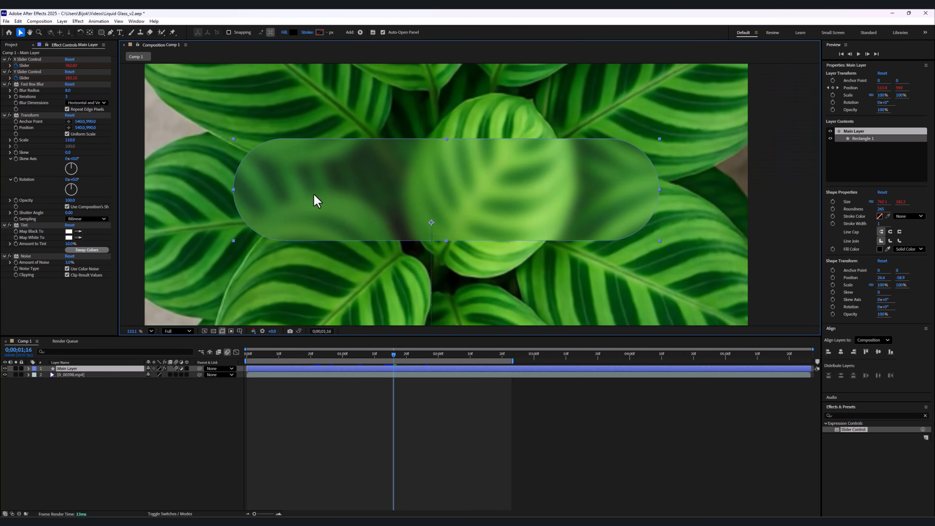
pyautogui.moveTo(372, 200); pyautogui.dragTo(343, 199)
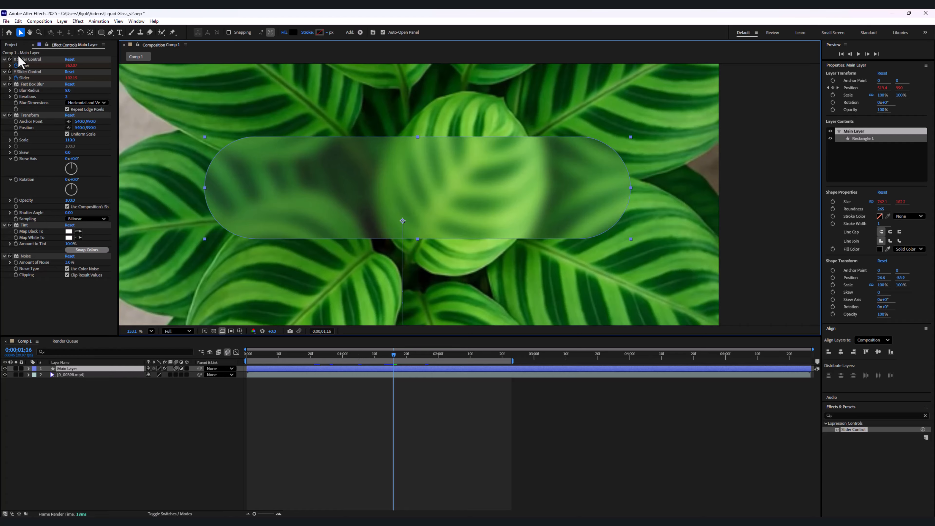
# Collapse all of Main Layer's effects, from X Slider Control to Noise, in the effect controls
pyautogui.click(5, 59)
pyautogui.click(4, 65)
pyautogui.click(5, 71)
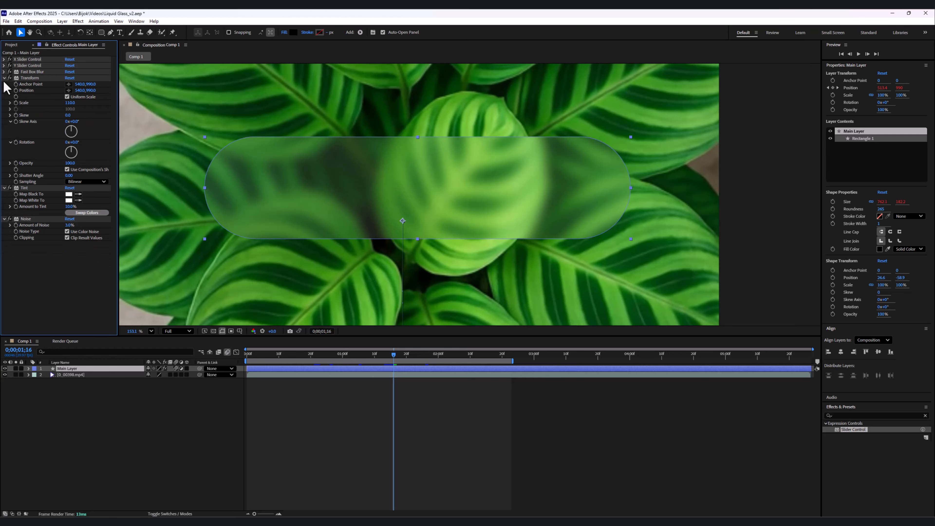
pyautogui.click(4, 78)
pyautogui.click(4, 84)
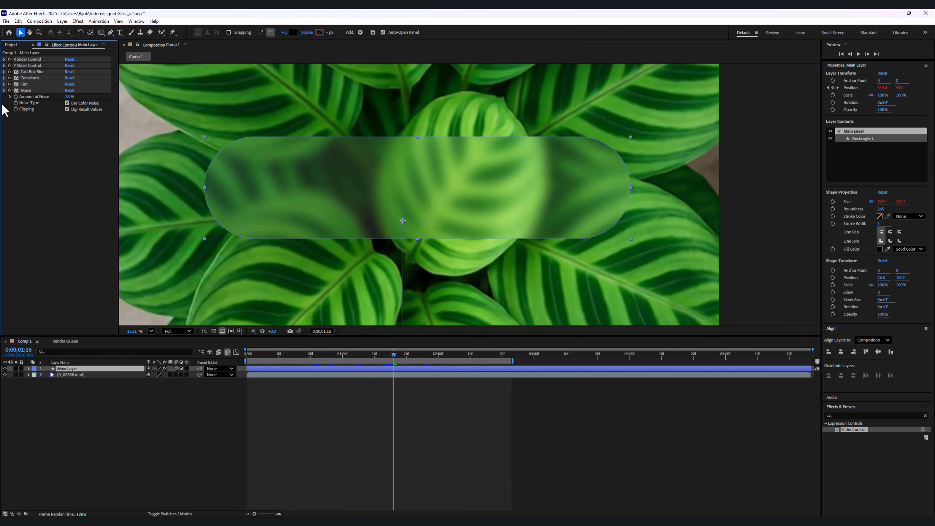
pyautogui.click(5, 90)
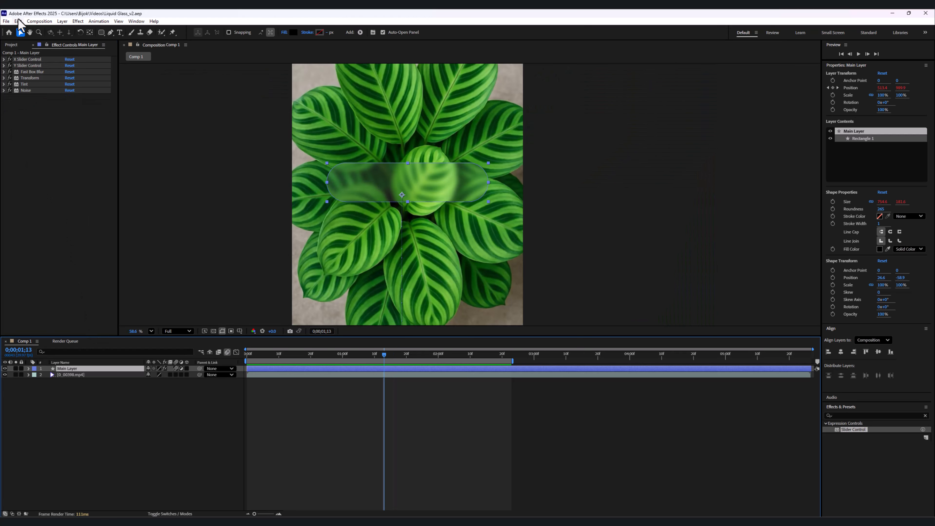
# Duplicate Main Layer and switch off the adjustment layer setting on the copy
pyautogui.click(18, 21)
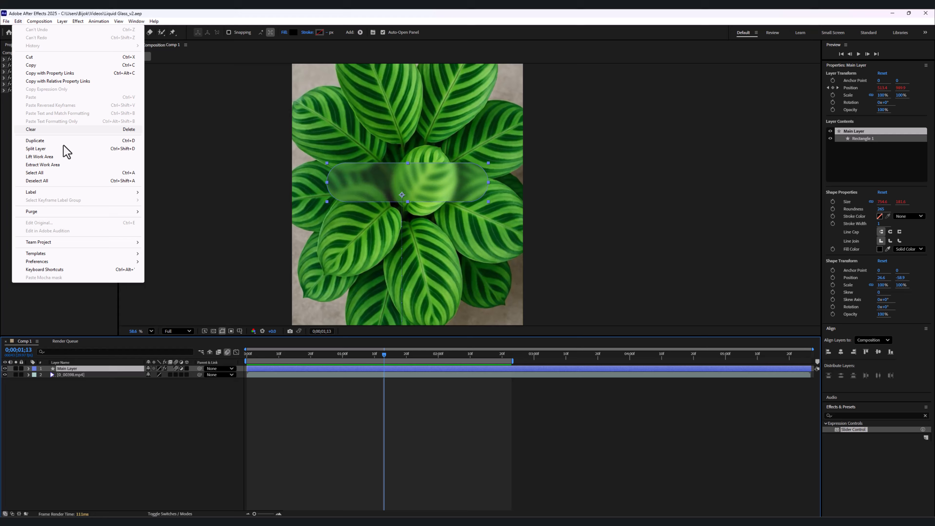
pyautogui.click(39, 140)
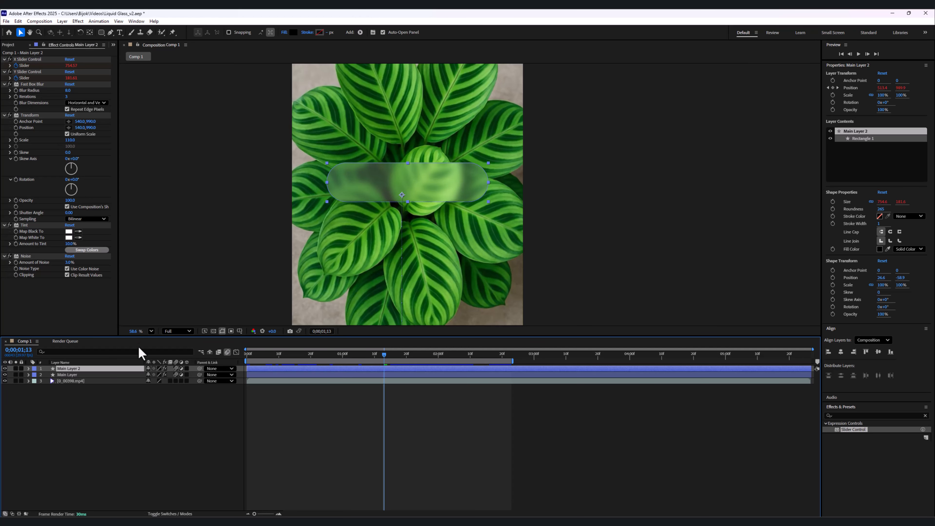
pyautogui.click(181, 368)
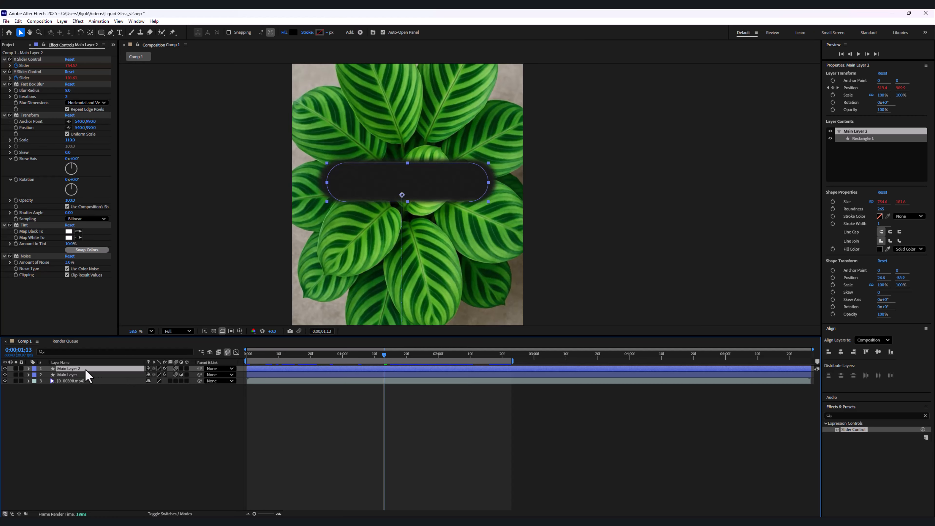
# Rename the duplicated layer Glass_Map and place it below Main Layer
pyautogui.press('Return')
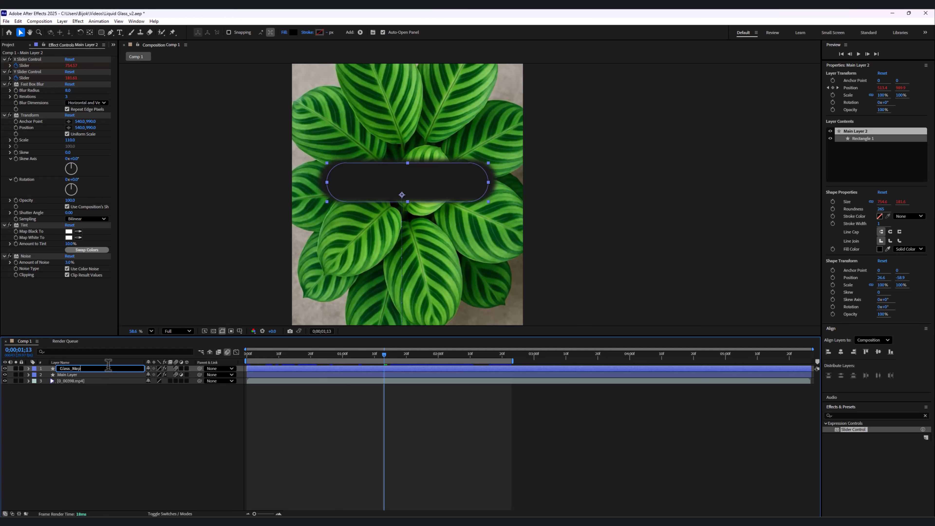
pyautogui.click(111, 397)
pyautogui.moveTo(69, 369); pyautogui.dragTo(69, 378)
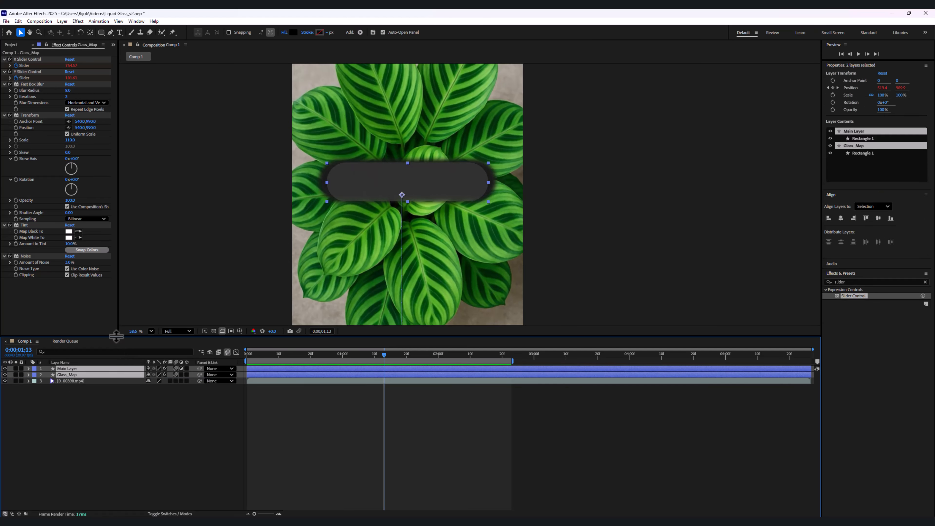
# Enlarge the timeline area and reveal all modified properties of Main Layer and Glass_Map
pyautogui.moveTo(124, 335); pyautogui.dragTo(134, 110)
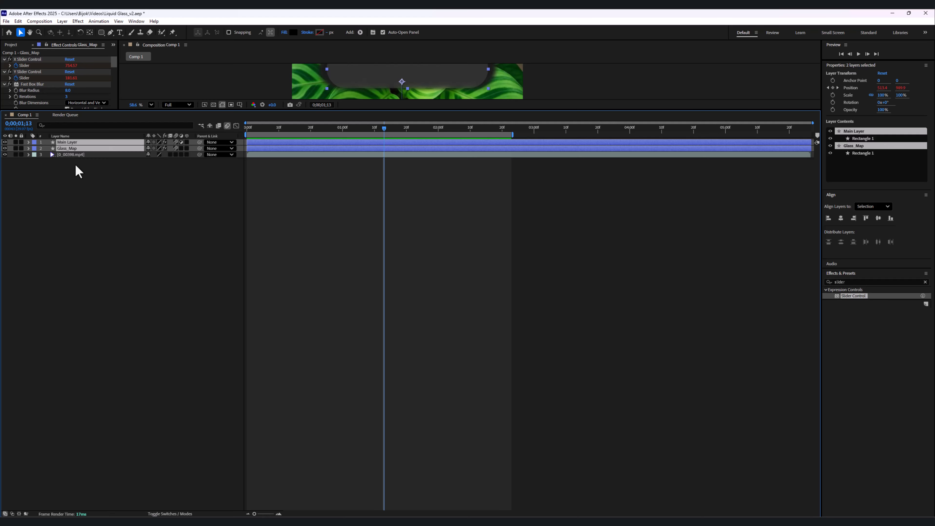
pyautogui.press('u')
pyautogui.press('u')
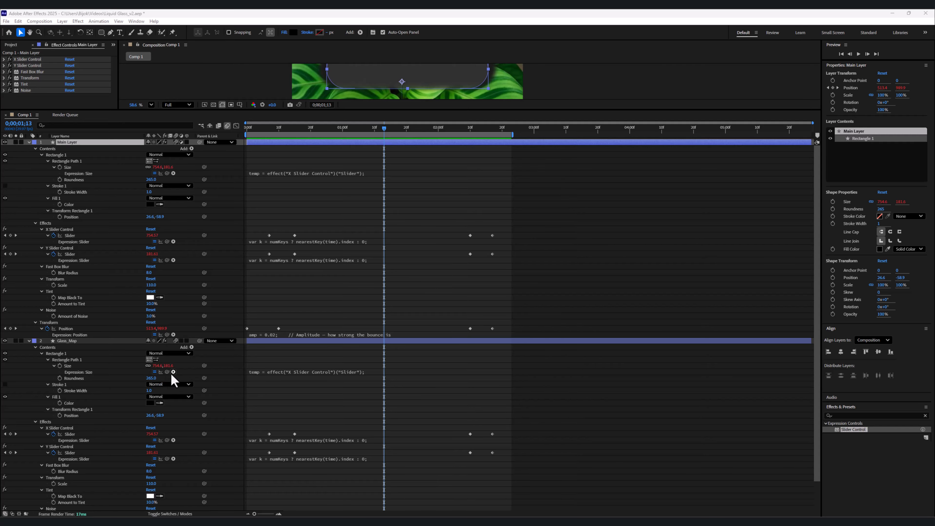
# Link Glass_Map's rectangle path size and layer position to the matching Main Layer properties with expressions
pyautogui.moveTo(167, 372); pyautogui.dragTo(75, 172)
pyautogui.click(117, 452)
pyautogui.scroll(-3, 70, 497)
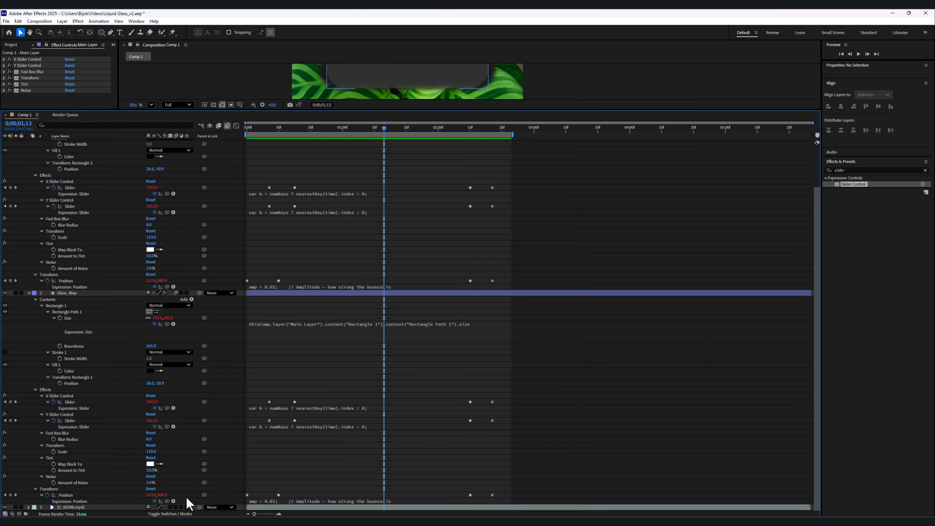
pyautogui.moveTo(203, 495); pyautogui.dragTo(76, 283)
pyautogui.click(94, 275)
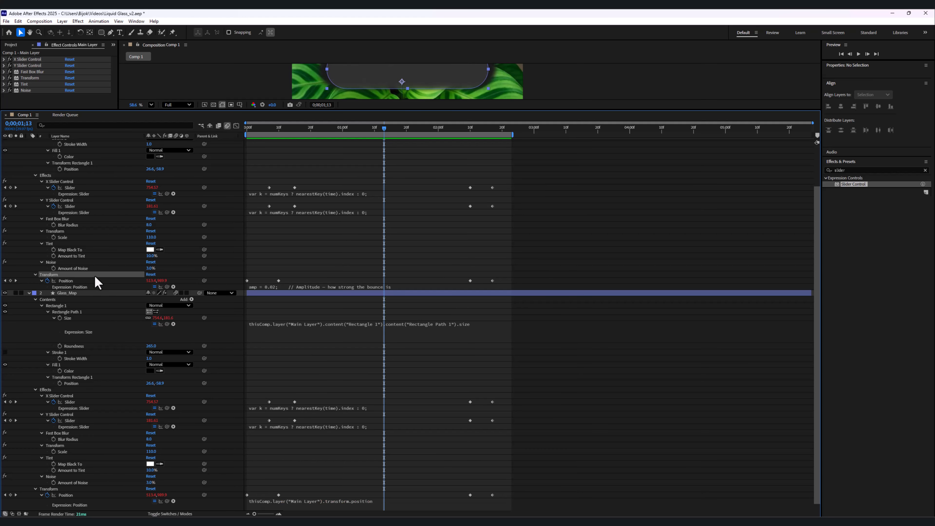
pyautogui.scroll(3, 100, 283)
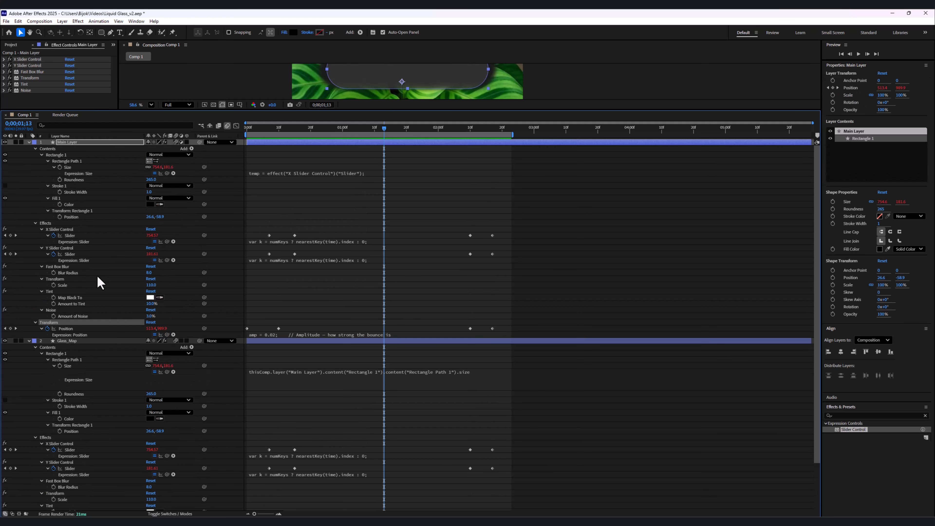
# Collapse the property lists of both layers and delete all effects from Glass_Map, from X Slider Control to Noise
pyautogui.click(28, 141)
pyautogui.click(28, 148)
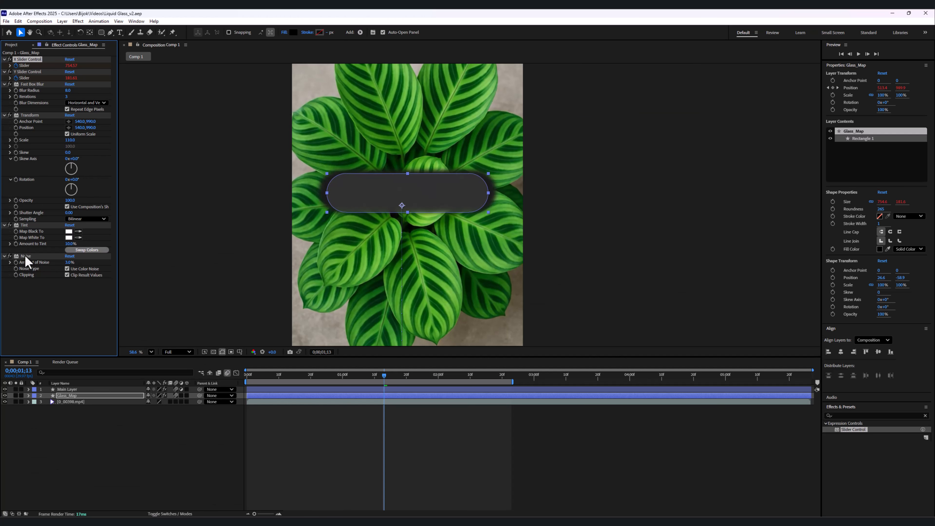
pyautogui.keyDown('shift'); pyautogui.click(25, 256); pyautogui.keyUp('shift')
pyautogui.press('Delete')
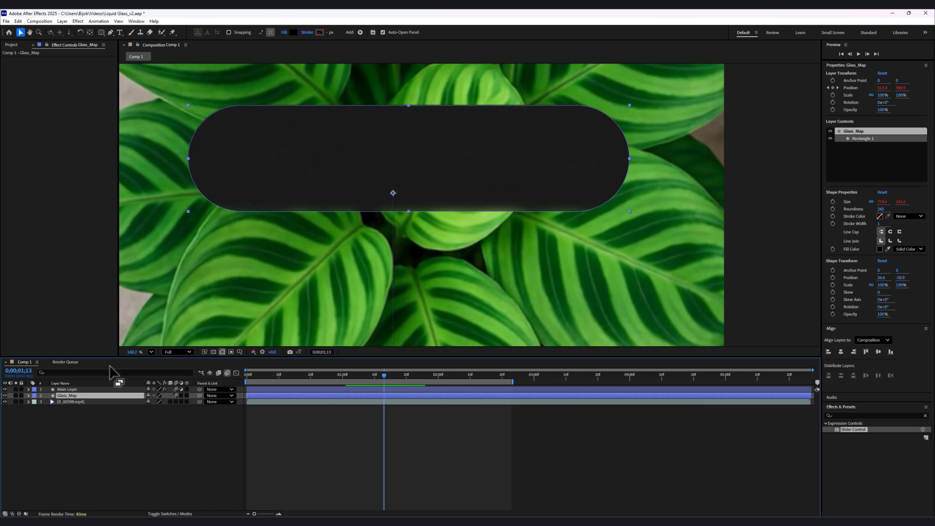
# Set the shape fill colour of Glass_Map to white (FFFFFF)
pyautogui.rightClick(92, 395)
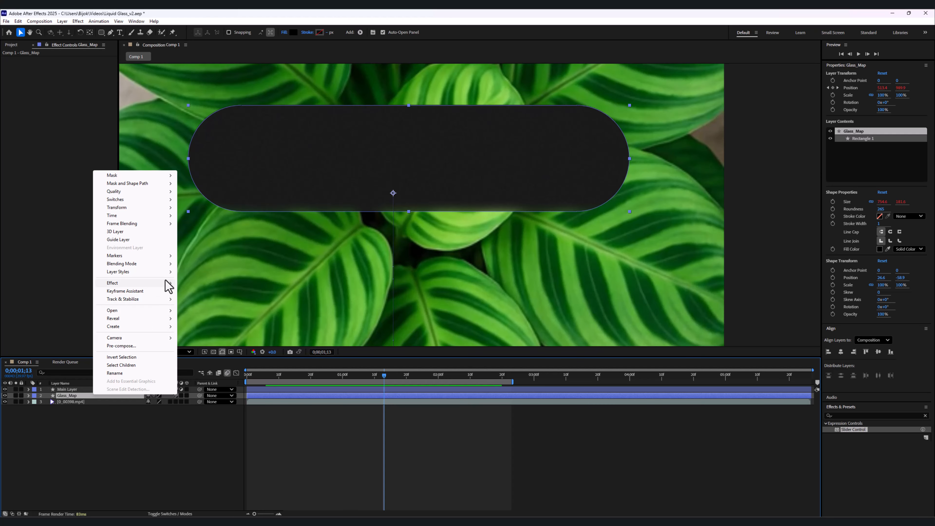
pyautogui.click(293, 33)
pyautogui.click(386, 222)
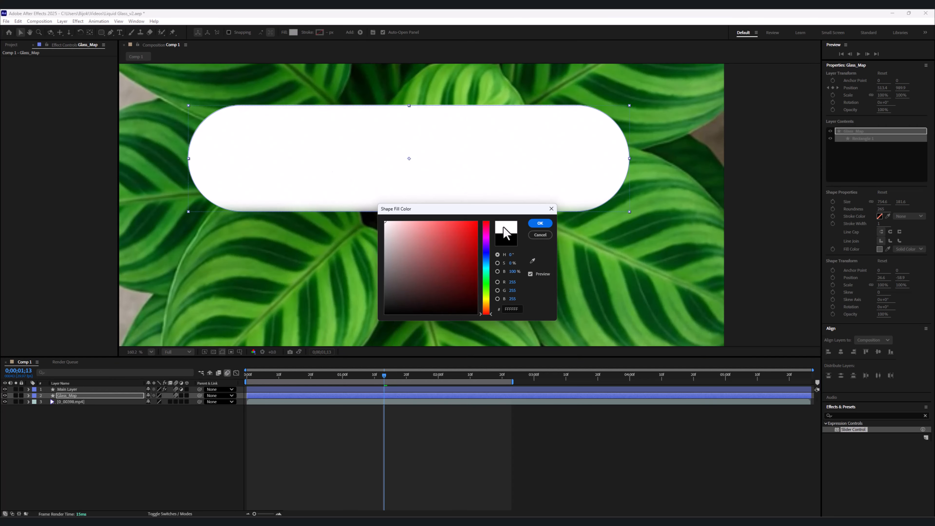
pyautogui.click(540, 223)
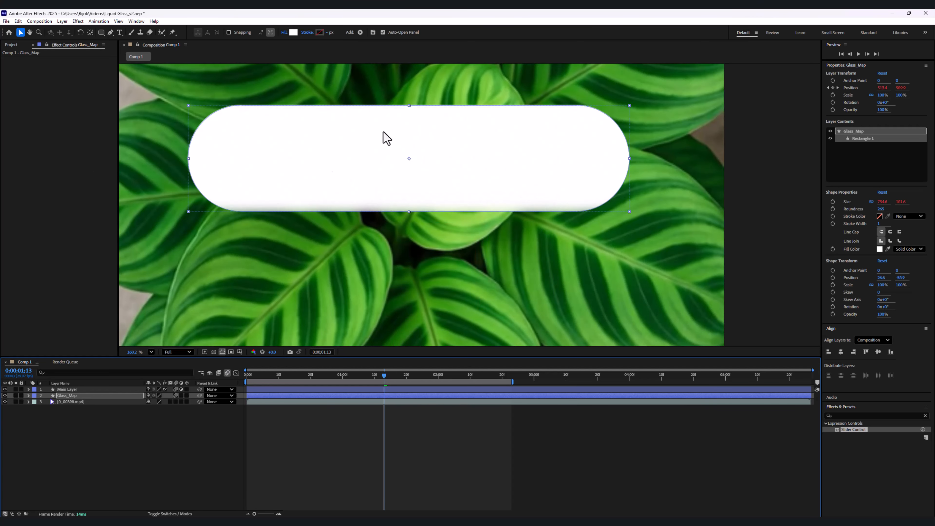
# Add an Inner Glow layer style to Glass_Map and reveal its settings
pyautogui.rightClick(84, 403)
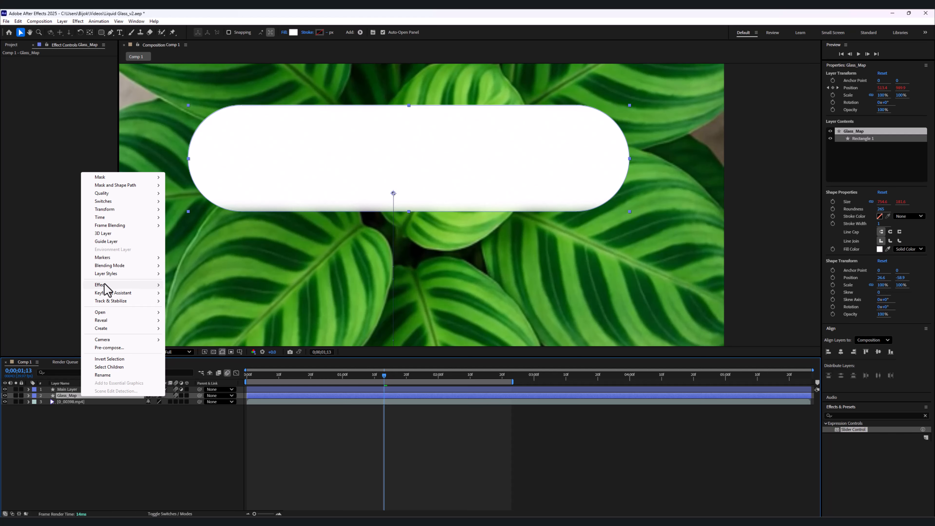
pyautogui.moveTo(108, 273)
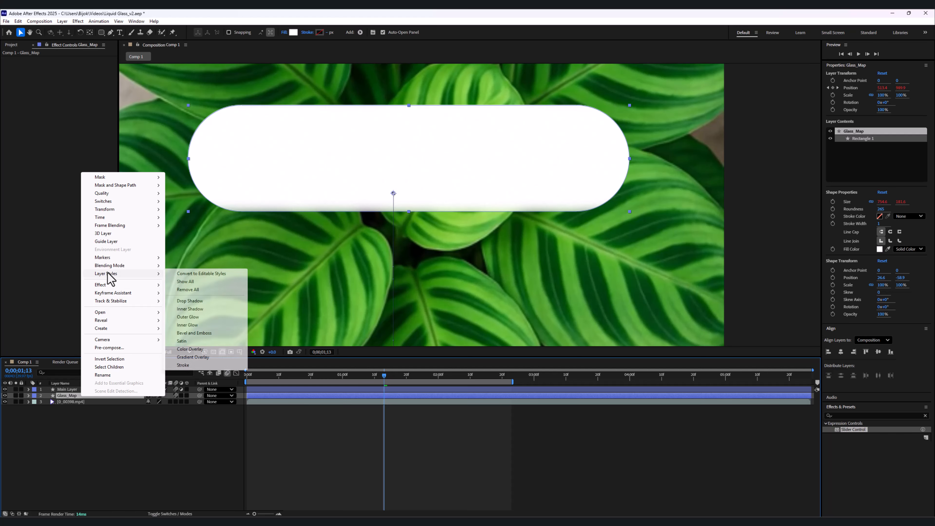
pyautogui.click(198, 327)
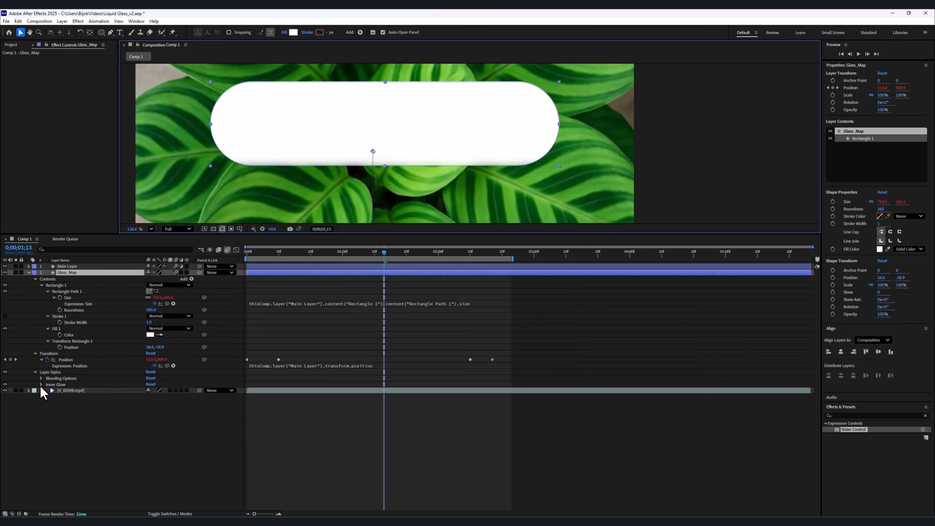
pyautogui.click(41, 384)
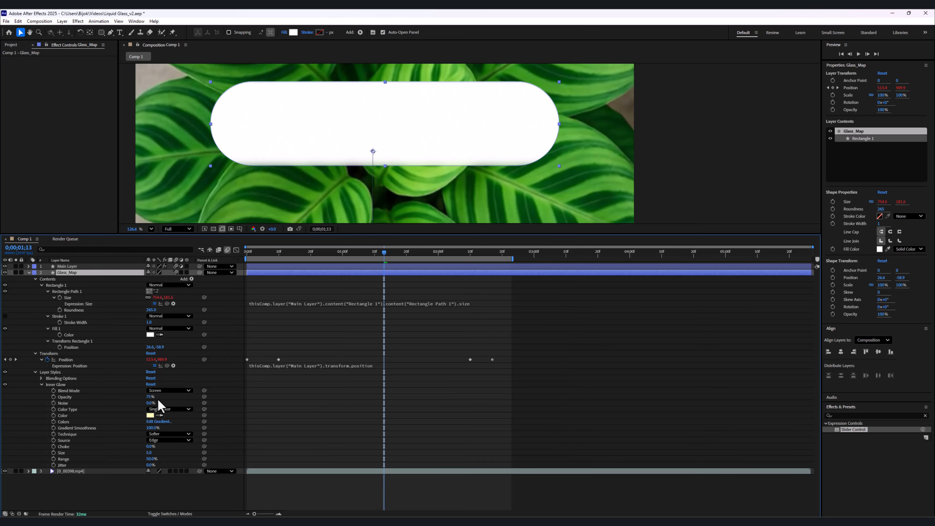
# Set Glass_Map's inner glow to 100% opacity, Normal blend mode and black (000000)
pyautogui.moveTo(151, 397); pyautogui.dragTo(202, 396)
pyautogui.click(186, 391)
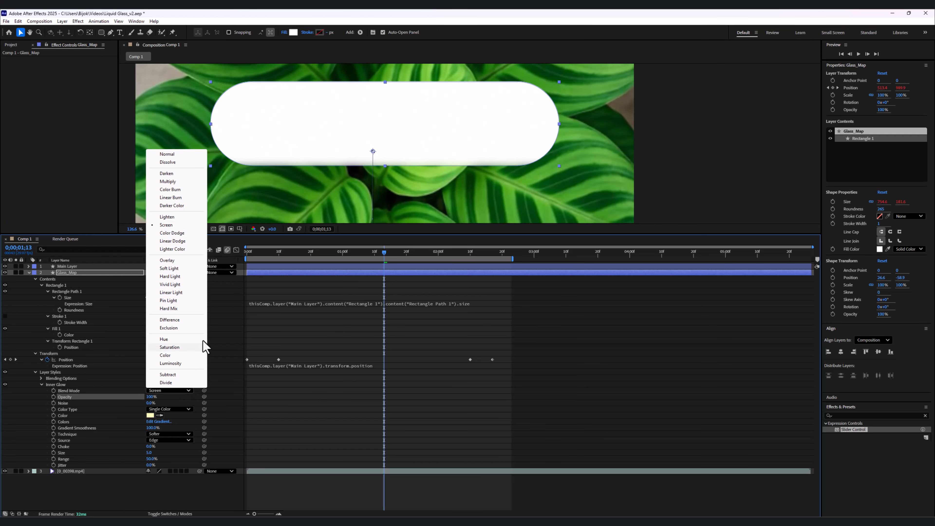
pyautogui.click(173, 154)
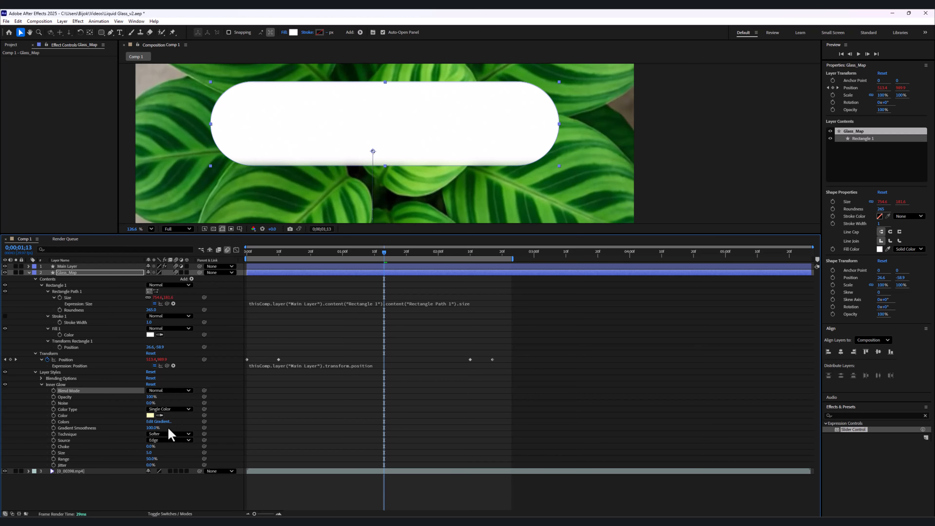
pyautogui.click(150, 415)
pyautogui.moveTo(390, 271); pyautogui.dragTo(333, 361)
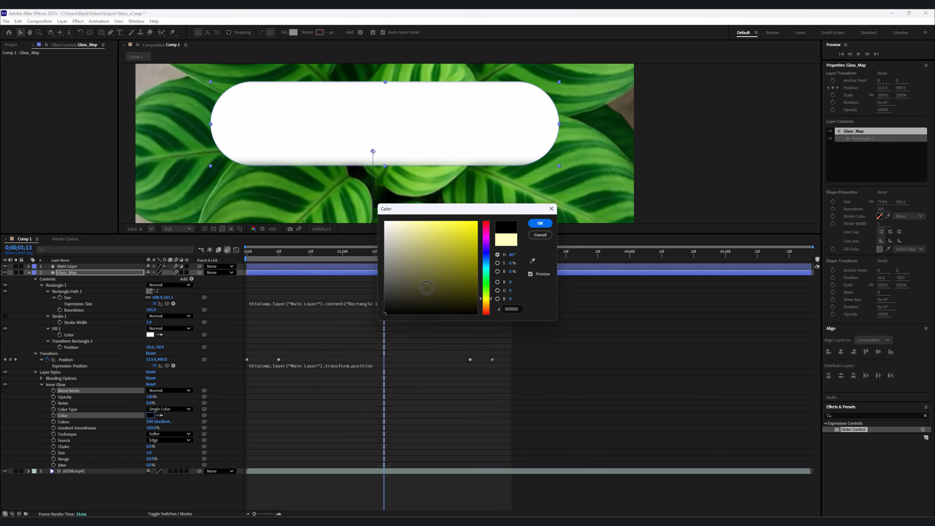
pyautogui.click(537, 223)
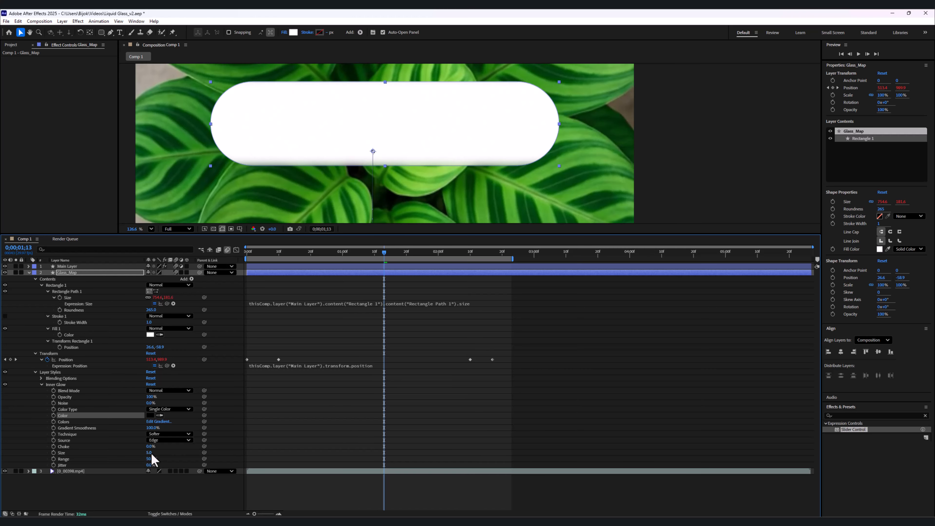
# Set the inner glow's size to 90, and collapse and hide the Glass_Map layer
pyautogui.moveTo(150, 453); pyautogui.dragTo(172, 453)
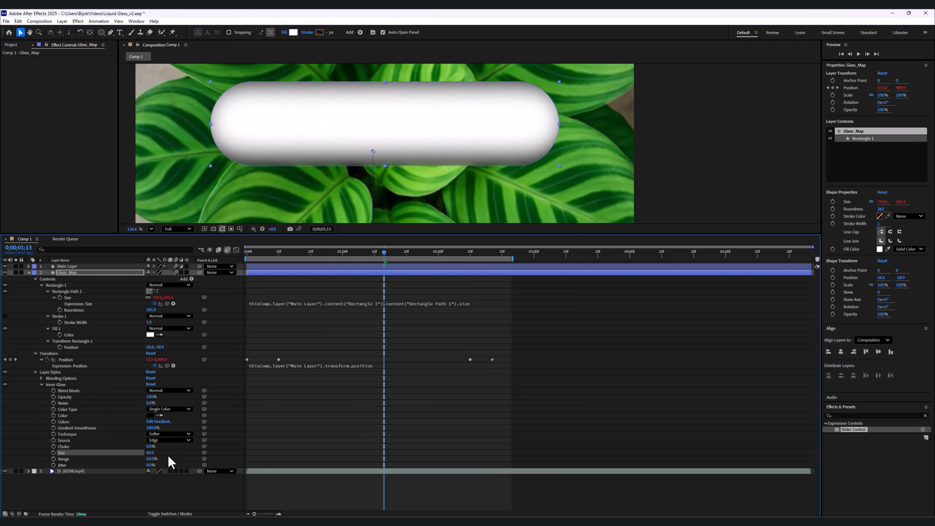
pyautogui.click(151, 454)
pyautogui.write('90')
pyautogui.press('Return')
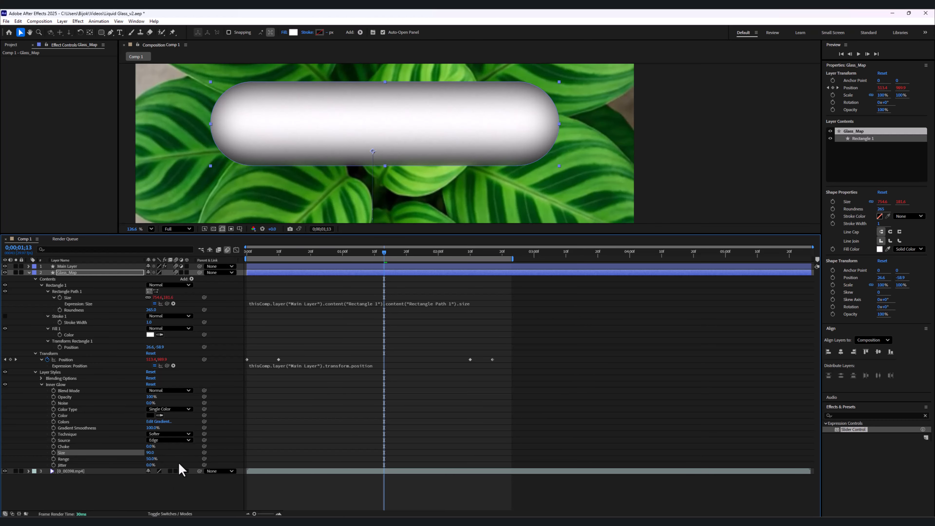
pyautogui.click(28, 273)
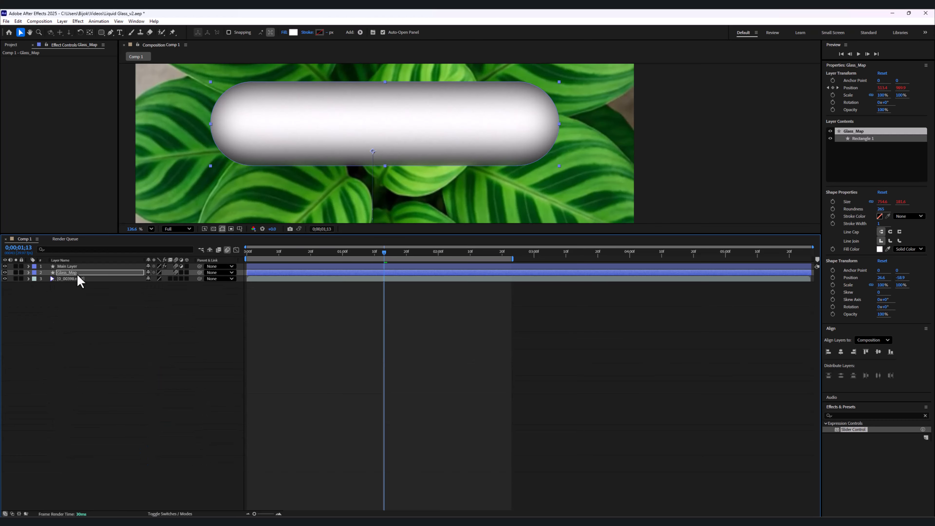
pyautogui.click(5, 272)
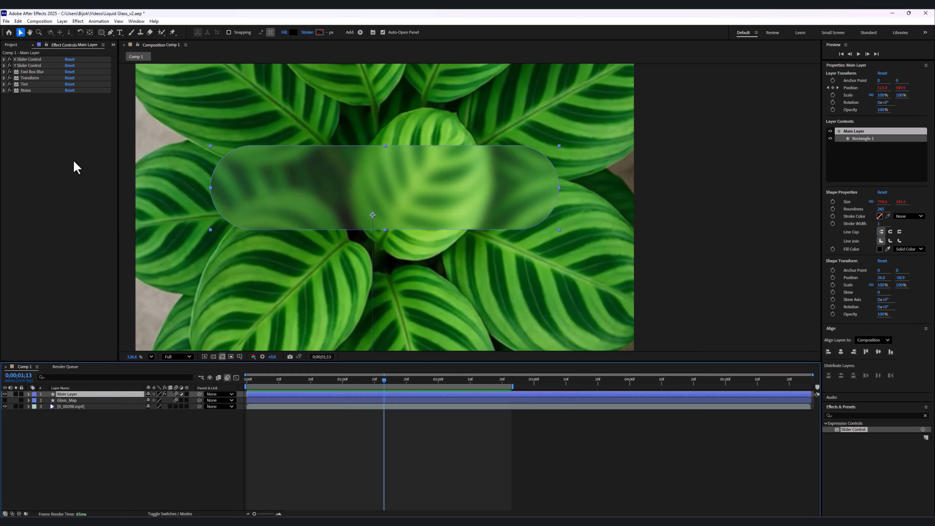
# Add a Displacement Map effect to Main Layer with Glass_Map as its displacement map layer
pyautogui.hotkey('ctrl', 'space')
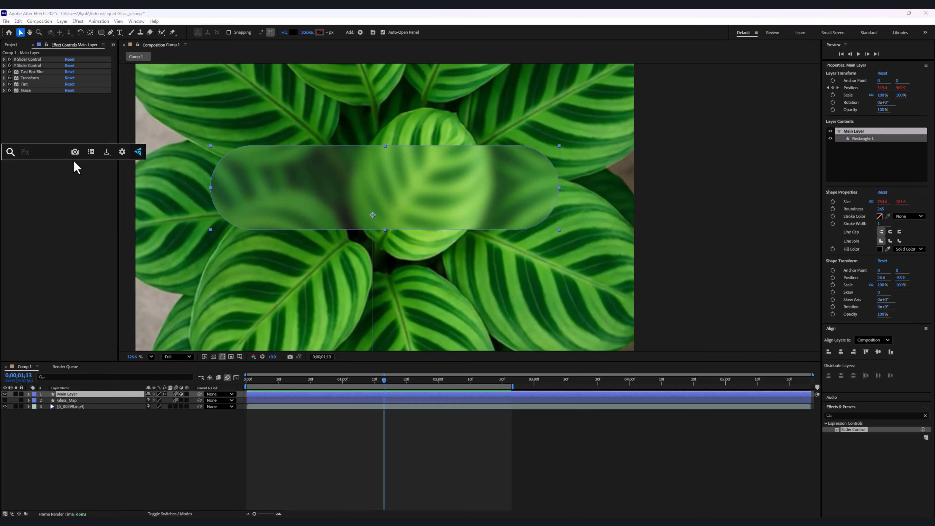
pyautogui.write('disp')
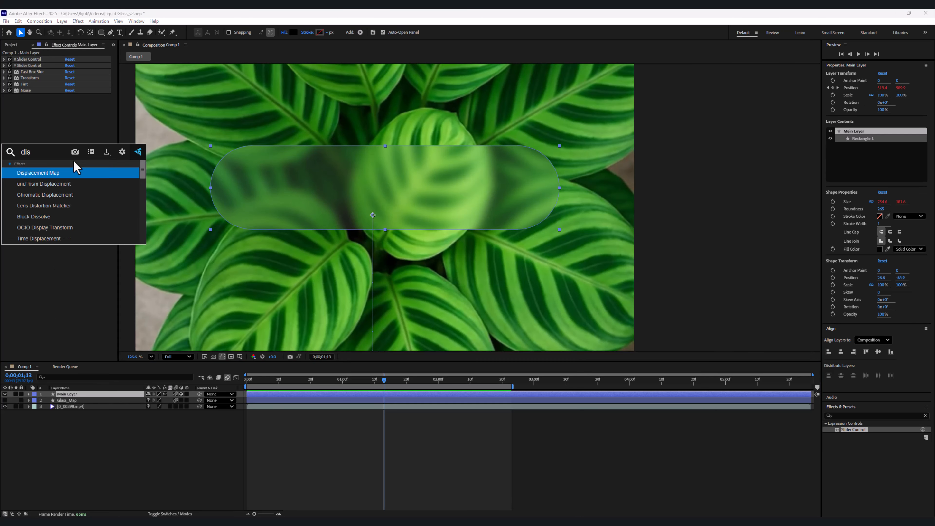
pyautogui.click(61, 173)
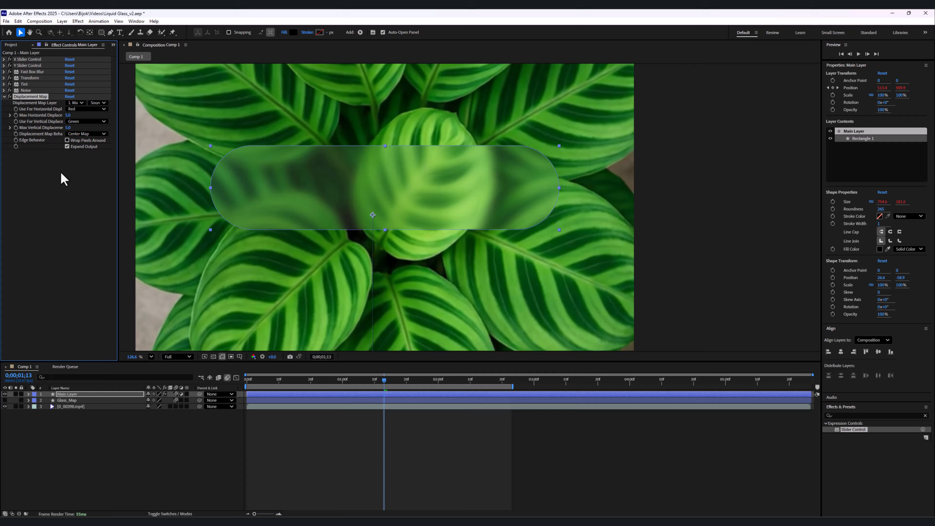
pyautogui.click(76, 103)
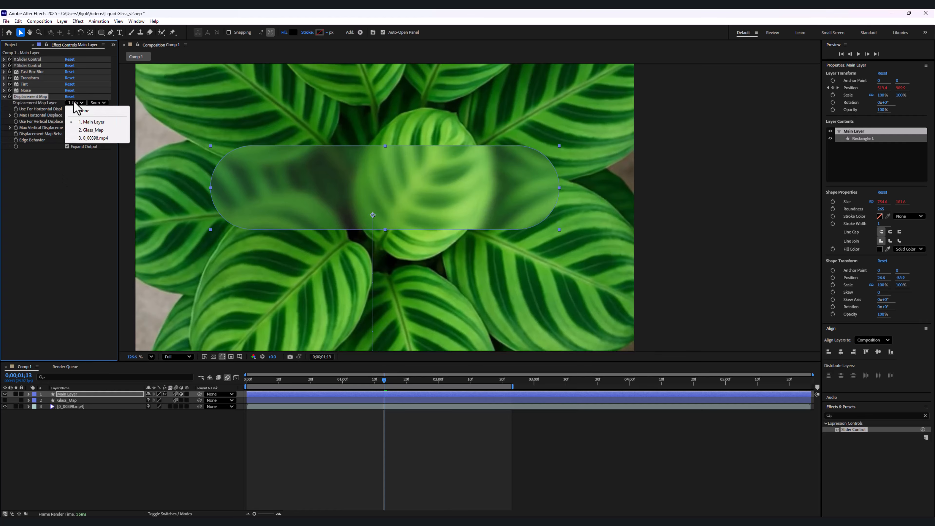
pyautogui.click(97, 130)
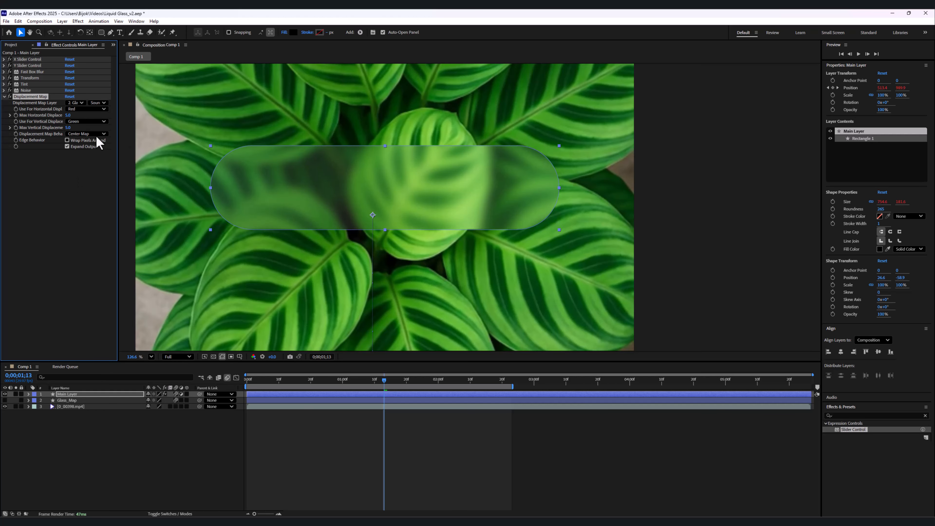
# Set both horizontal and vertical displacement of the Displacement Map to use Luminance
pyautogui.click(83, 110)
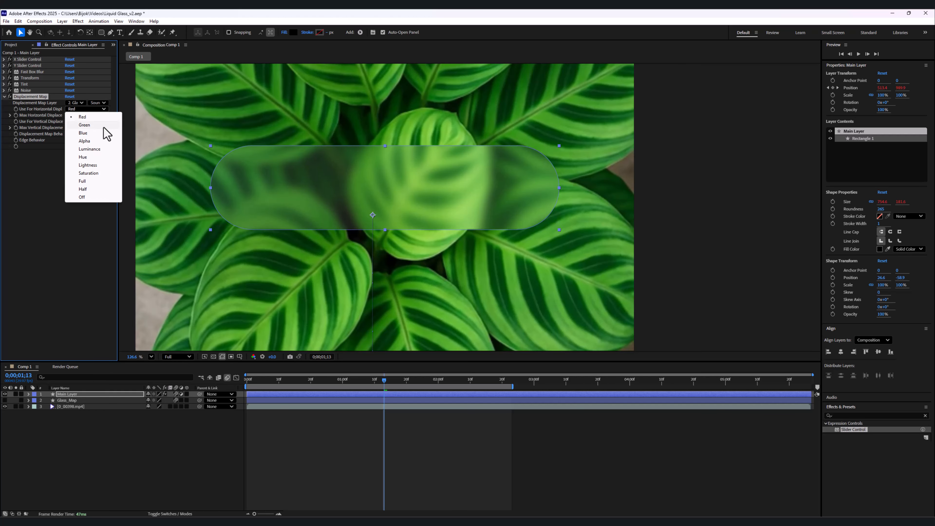
pyautogui.click(95, 150)
pyautogui.click(91, 122)
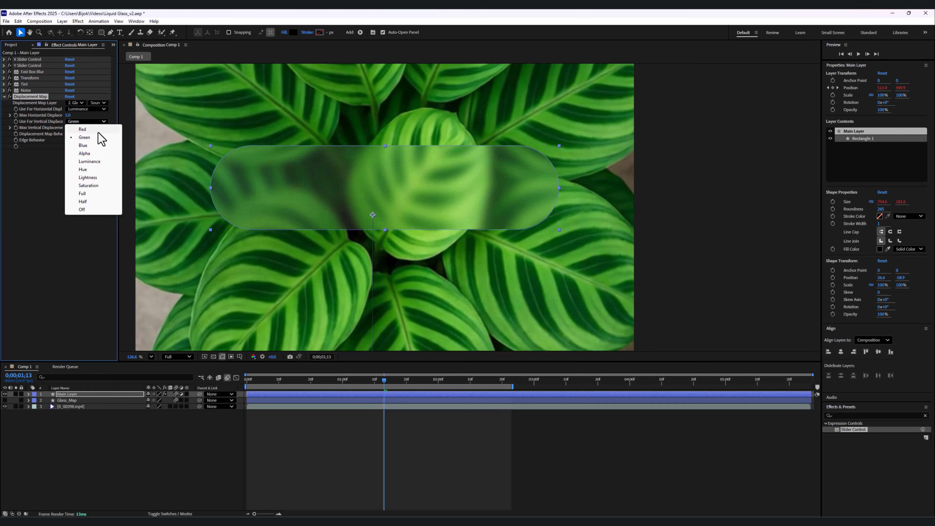
pyautogui.click(96, 162)
pyautogui.click(74, 192)
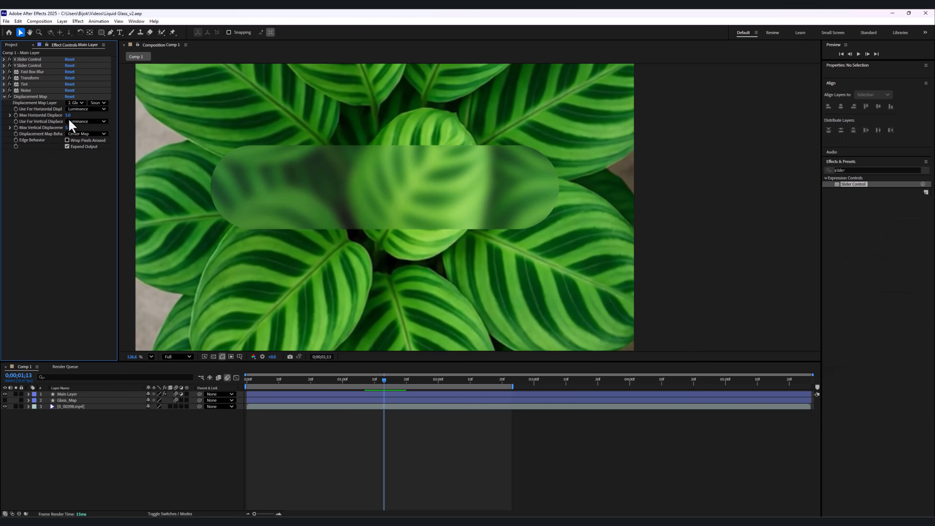
# Set the maximum horizontal displacement to 65 and the maximum vertical displacement to 90, and preview the animation
pyautogui.click(68, 115)
pyautogui.press('Return')
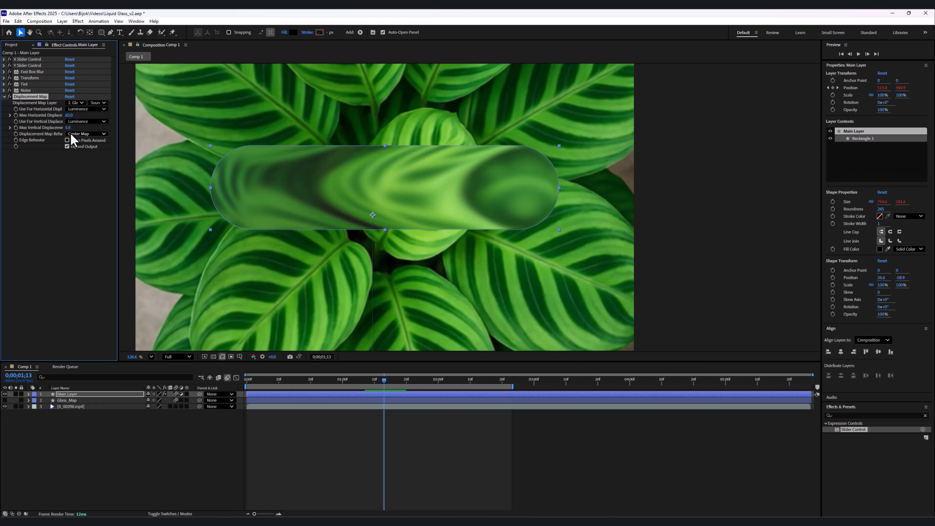
pyautogui.click(69, 127)
pyautogui.write('30')
pyautogui.press('Return')
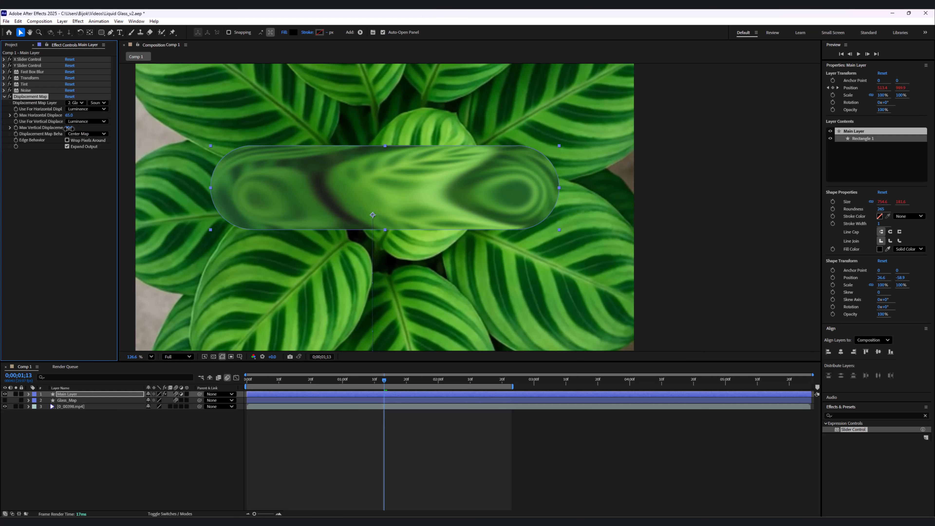
pyautogui.scroll(-6, 459, 232)
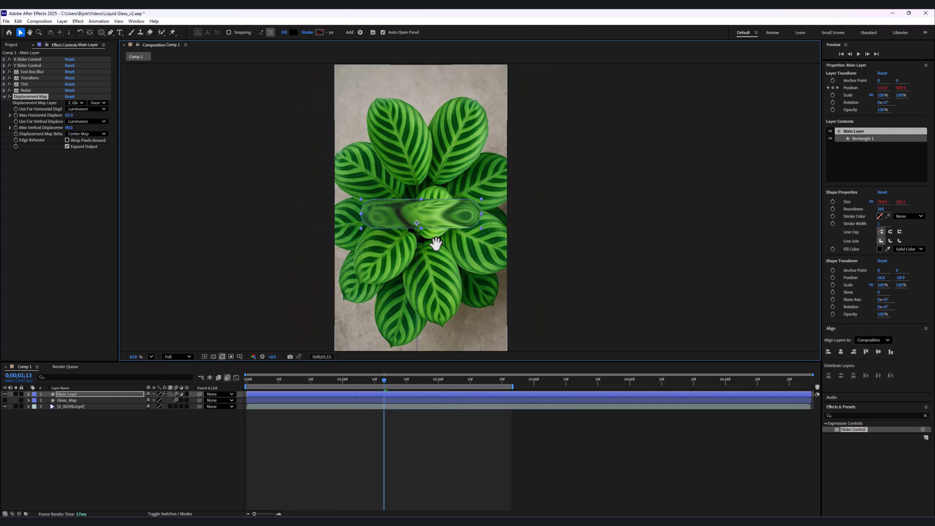
pyautogui.press('space')
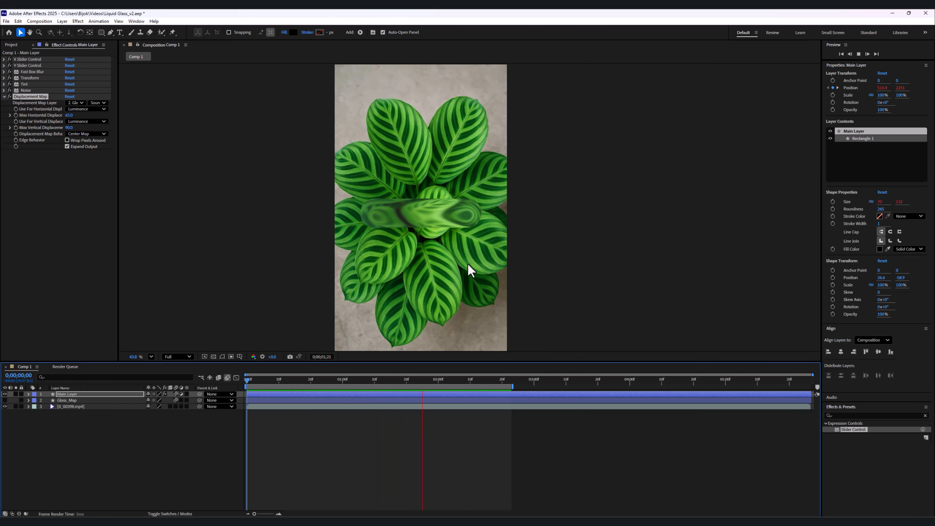
# Duplicate the Glass_Map layer and rename the copy Light
pyautogui.click(18, 21)
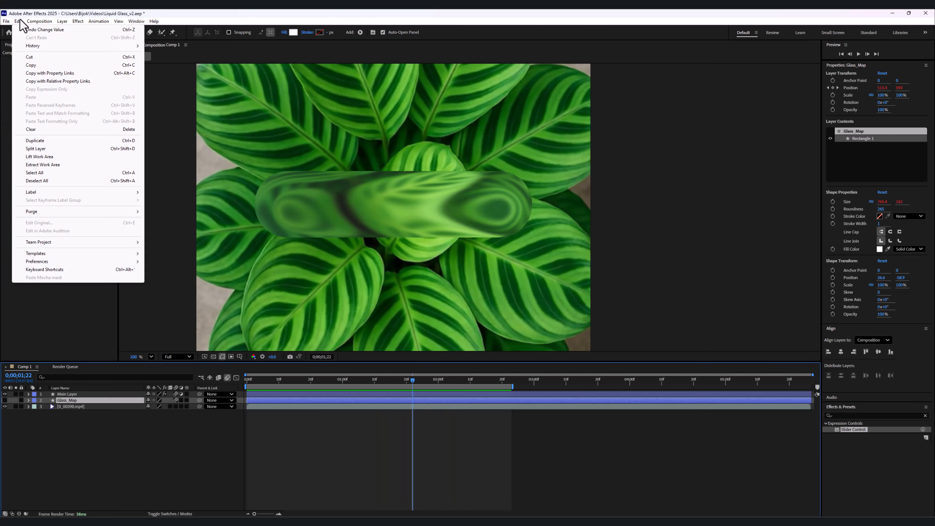
pyautogui.click(35, 141)
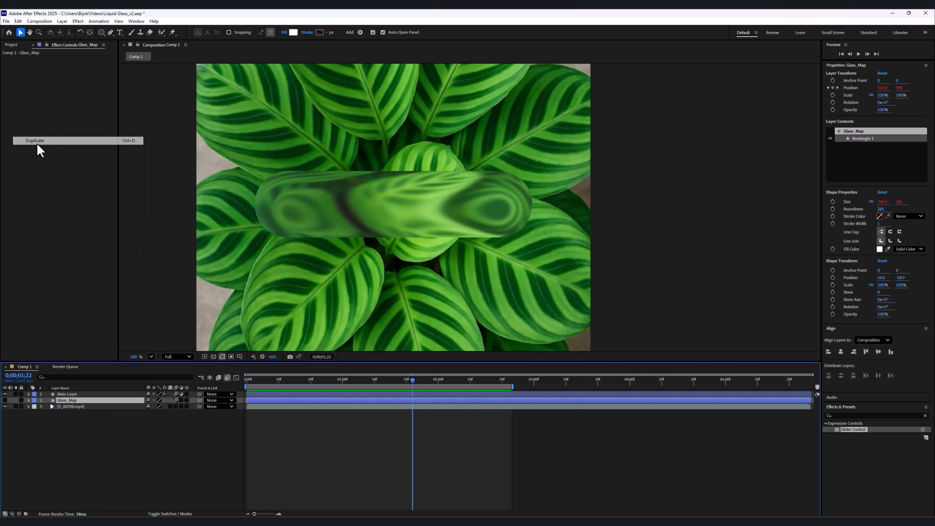
pyautogui.write('Light')
pyautogui.press('Return')
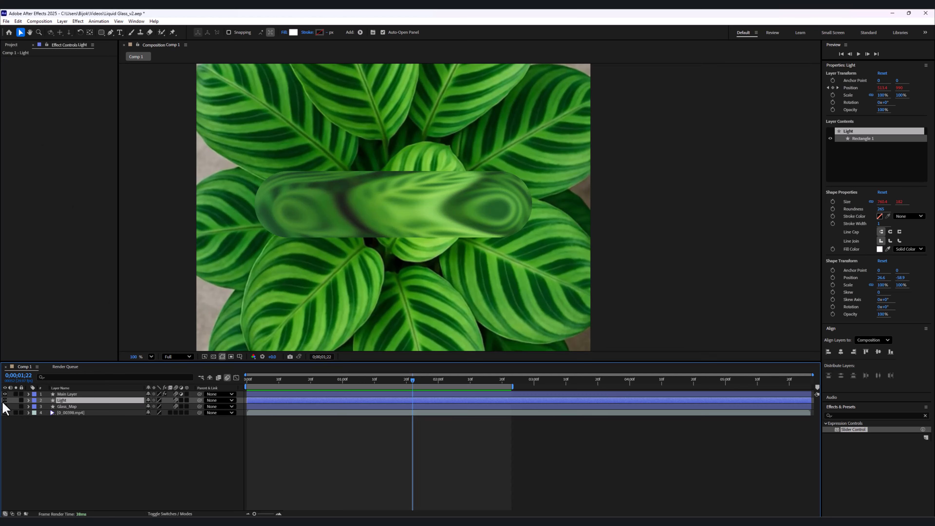
# Make the Light layer visible and set its fill to None
pyautogui.click(5, 400)
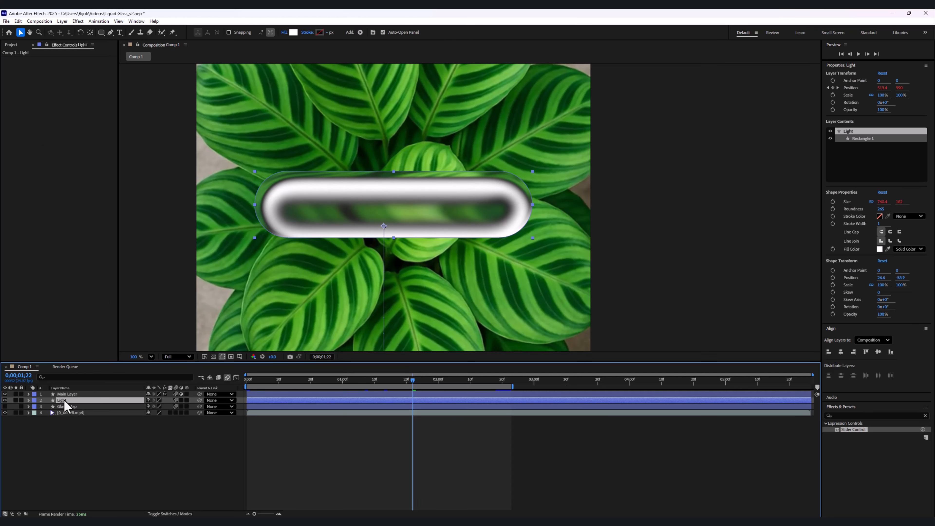
pyautogui.click(29, 401)
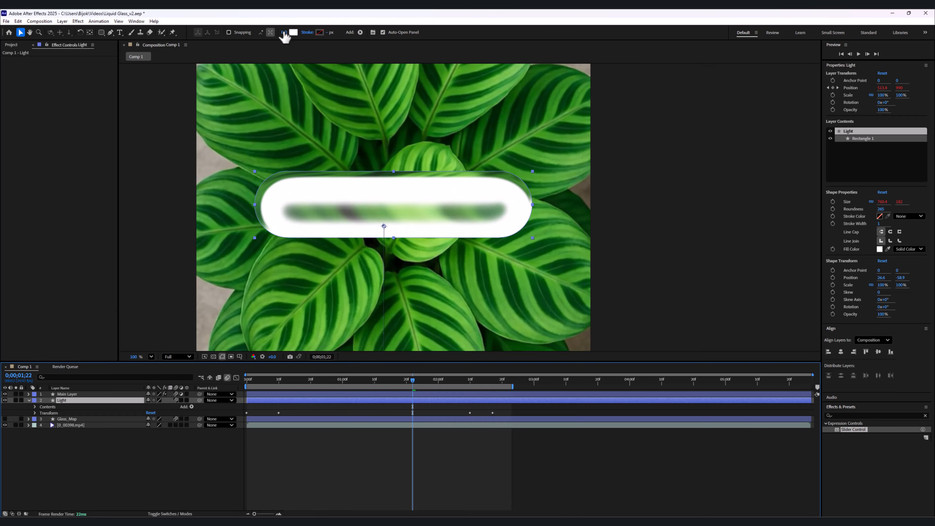
pyautogui.click(283, 33)
pyautogui.click(428, 249)
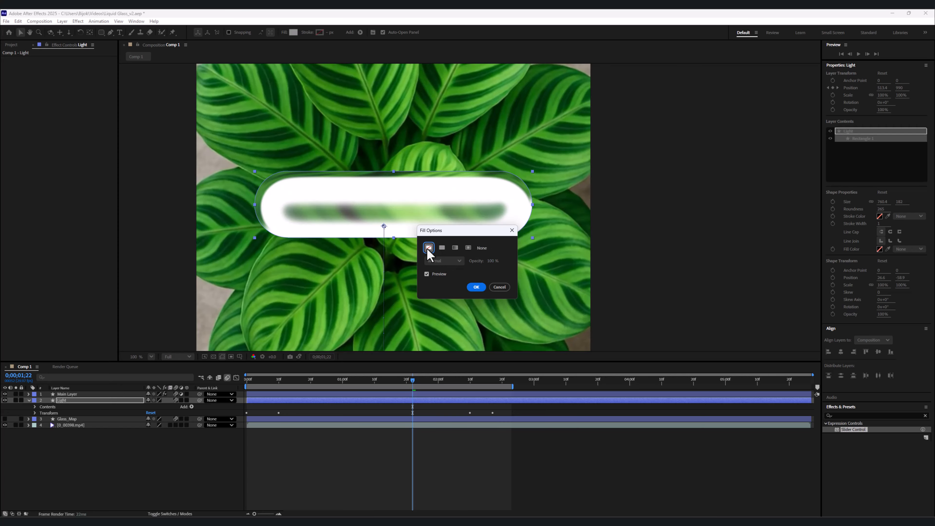
pyautogui.click(476, 287)
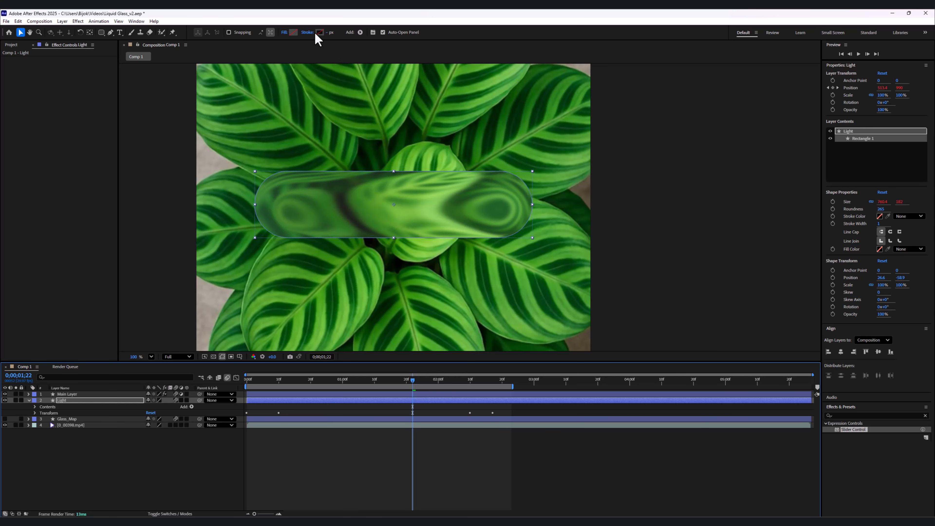
# Give the Light layer's pill shape a solid white stroke
pyautogui.click(307, 33)
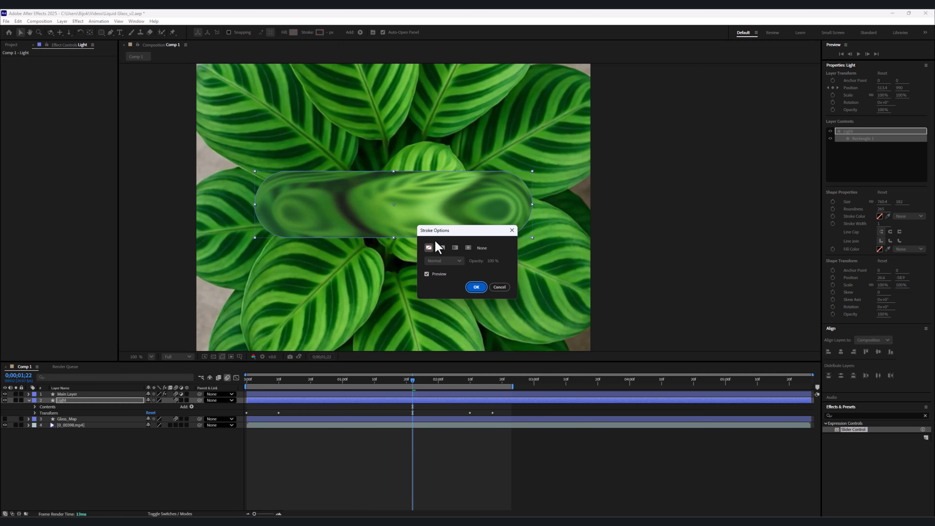
pyautogui.click(442, 247)
pyautogui.click(476, 287)
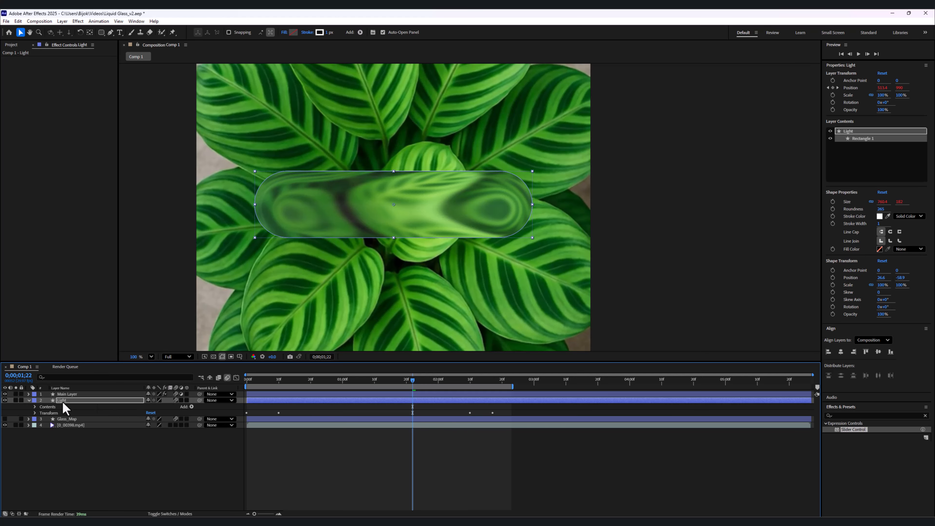
# Move the Light layer above Main Layer in the layer stack and inspect the pill's outline
pyautogui.moveTo(62, 401); pyautogui.dragTo(69, 394)
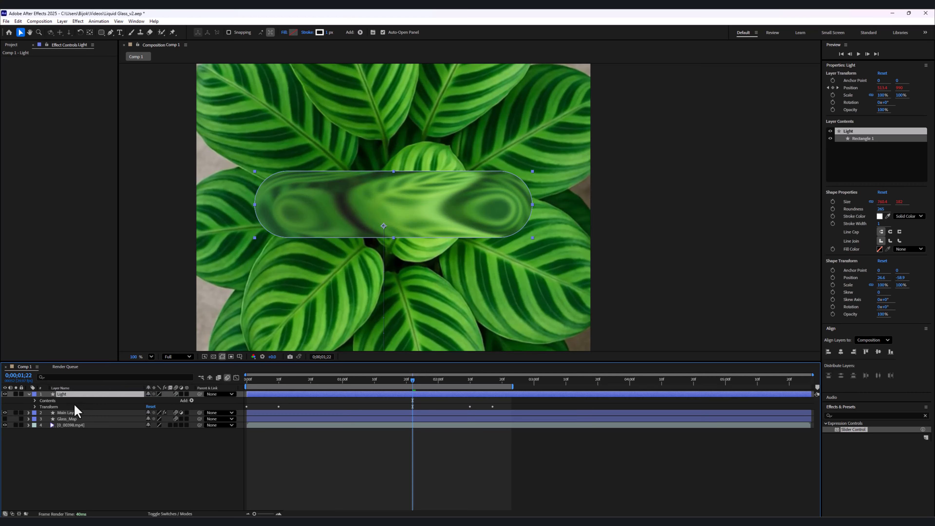
pyautogui.click(147, 450)
pyautogui.scroll(5, 441, 239)
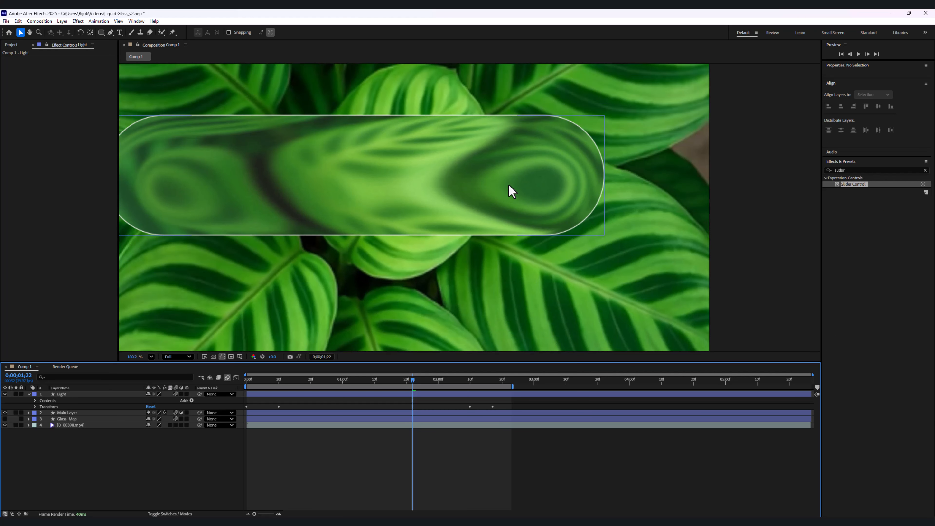
pyautogui.moveTo(517, 133); pyautogui.dragTo(484, 187)
pyautogui.moveTo(603, 253); pyautogui.dragTo(770, 236)
pyautogui.moveTo(659, 235); pyautogui.dragTo(528, 223)
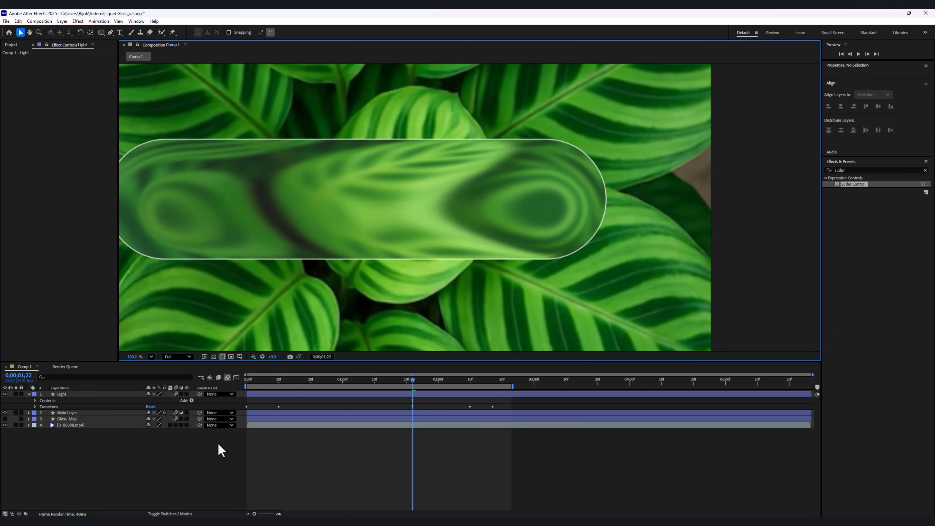
pyautogui.moveTo(290, 220); pyautogui.dragTo(393, 219)
# Lower the Light layer's opacity to 24% and check the outline against the leaves
pyautogui.click(78, 394)
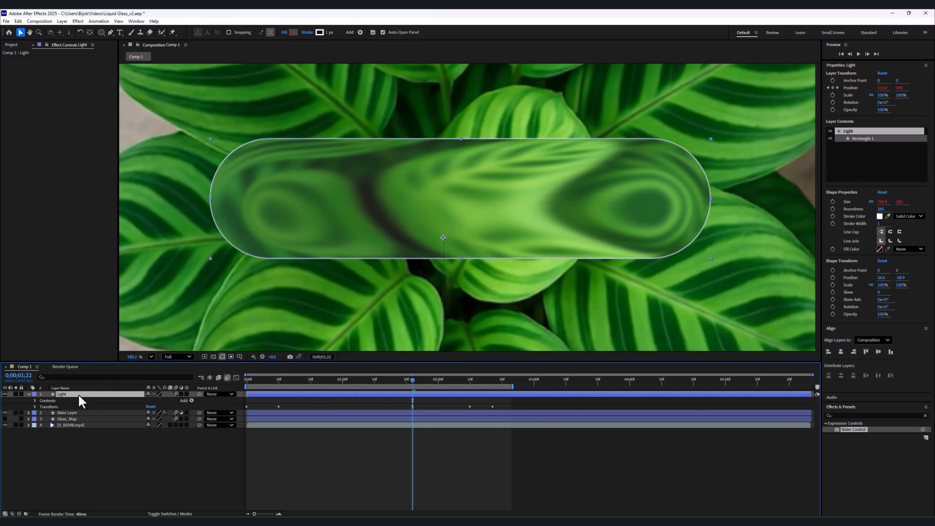
pyautogui.press('t')
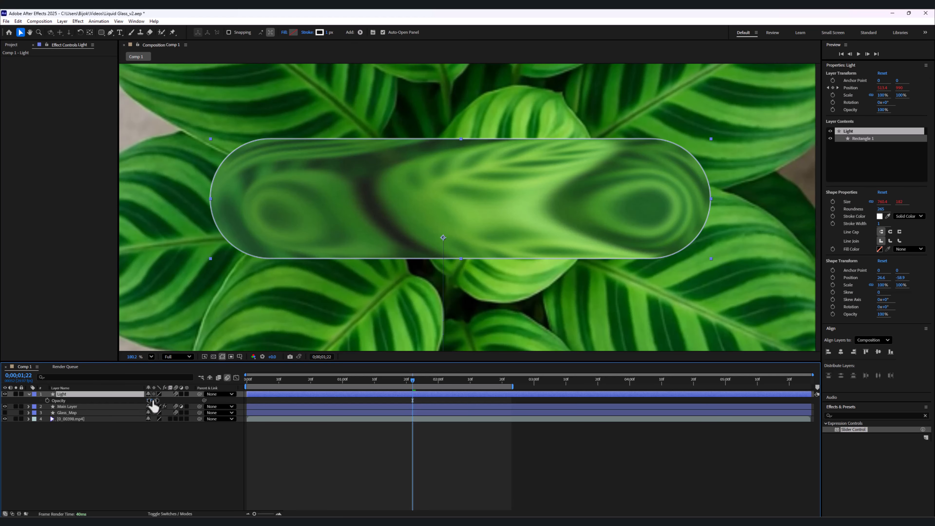
pyautogui.moveTo(150, 400); pyautogui.dragTo(130, 404)
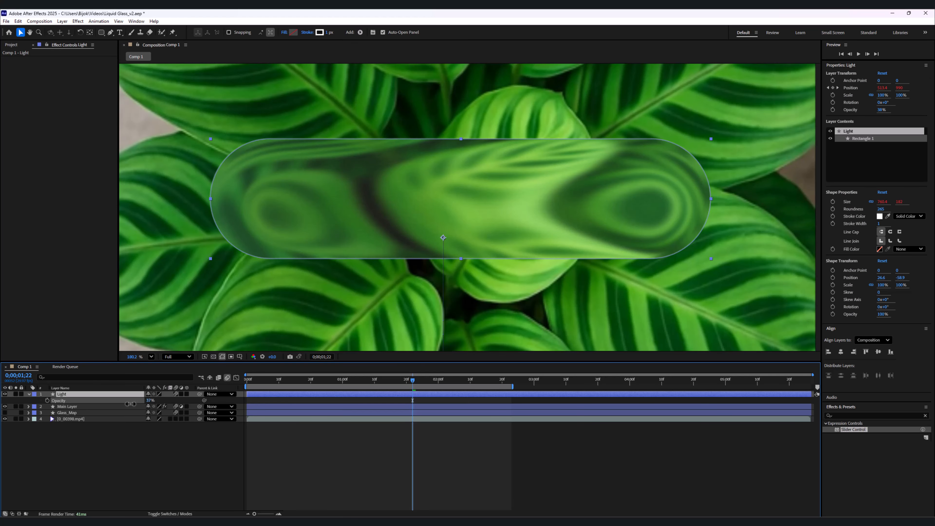
pyautogui.click(141, 457)
pyautogui.scroll(-3, 258, 258)
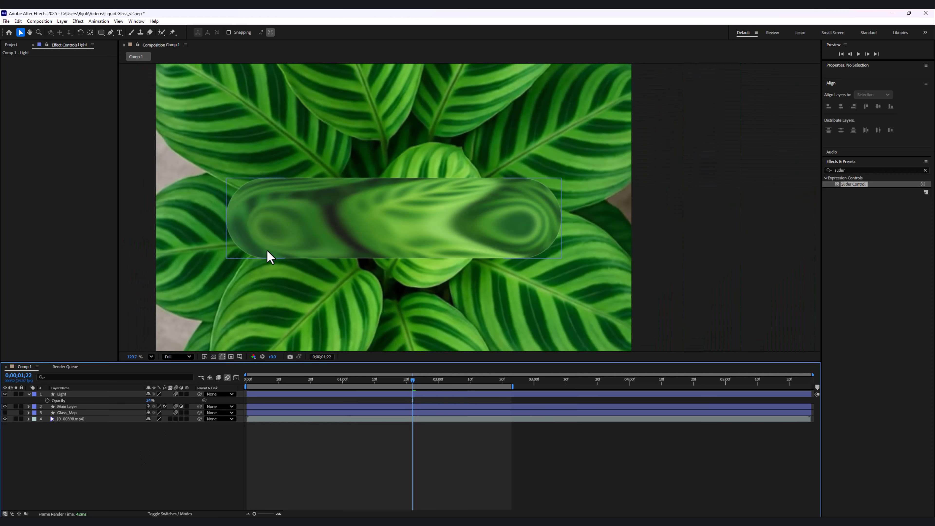
pyautogui.scroll(2, 349, 208)
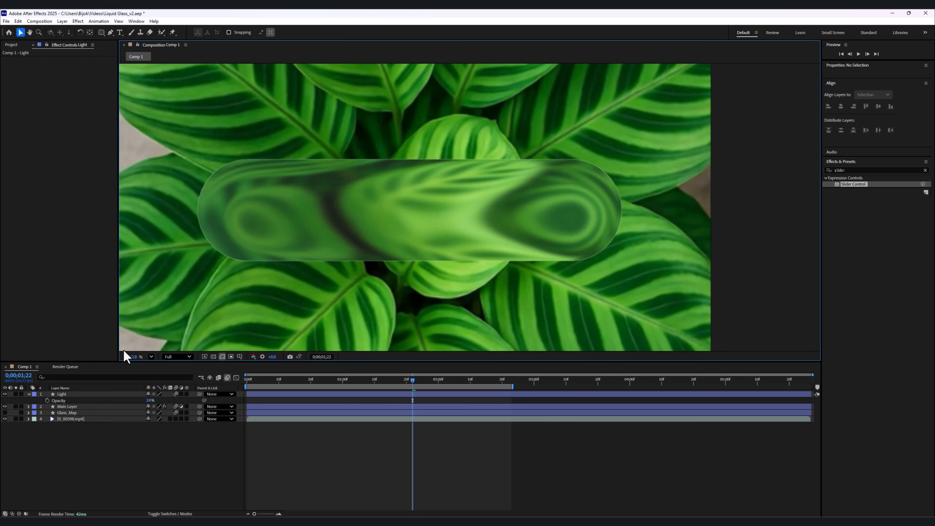
# Set the Light layer's stroke width to 2 px and preview the animation from the start
pyautogui.click(73, 394)
pyautogui.click(329, 32)
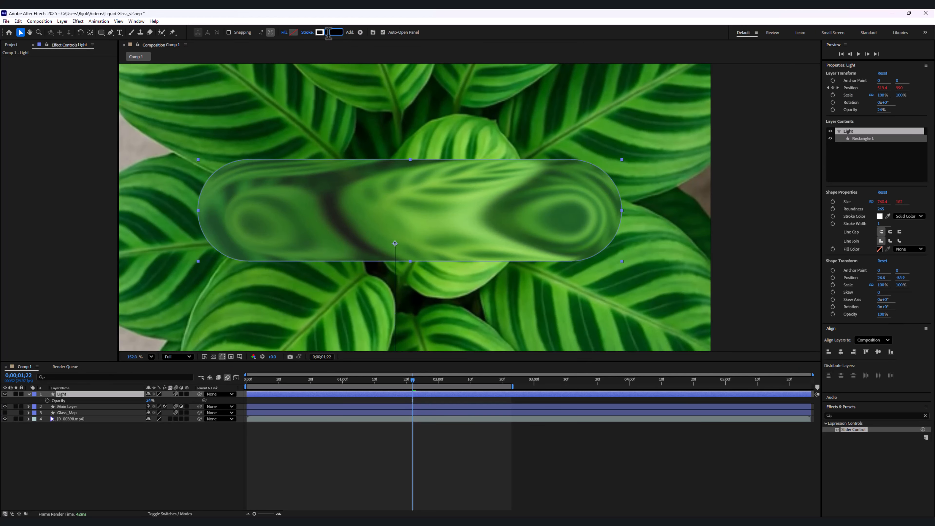
pyautogui.click(180, 424)
pyautogui.scroll(-3, 328, 211)
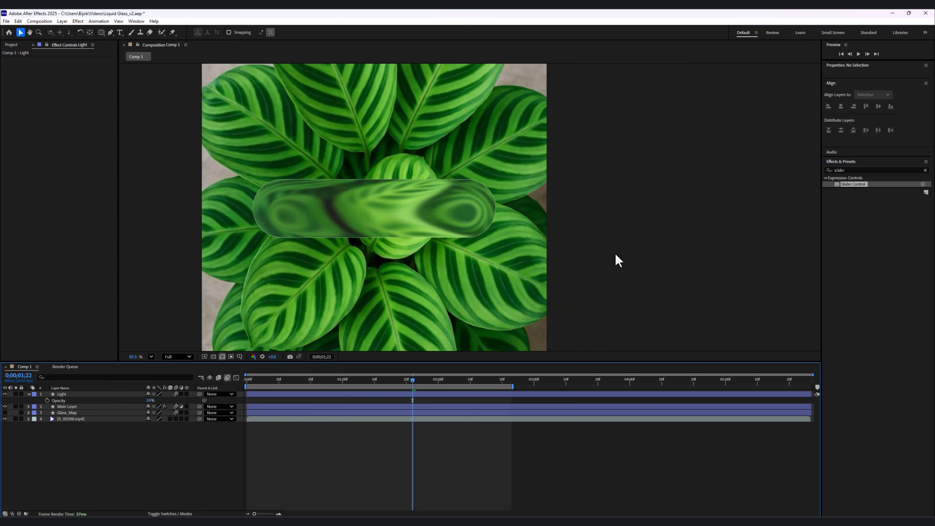
pyautogui.click(616, 254)
pyautogui.moveTo(549, 237); pyautogui.dragTo(571, 223)
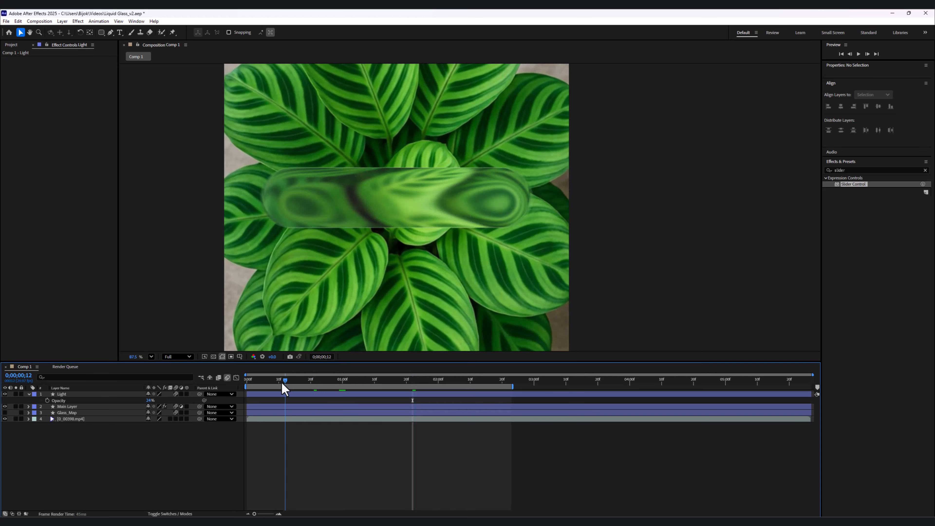
pyautogui.press('Home')
pyautogui.press('space')
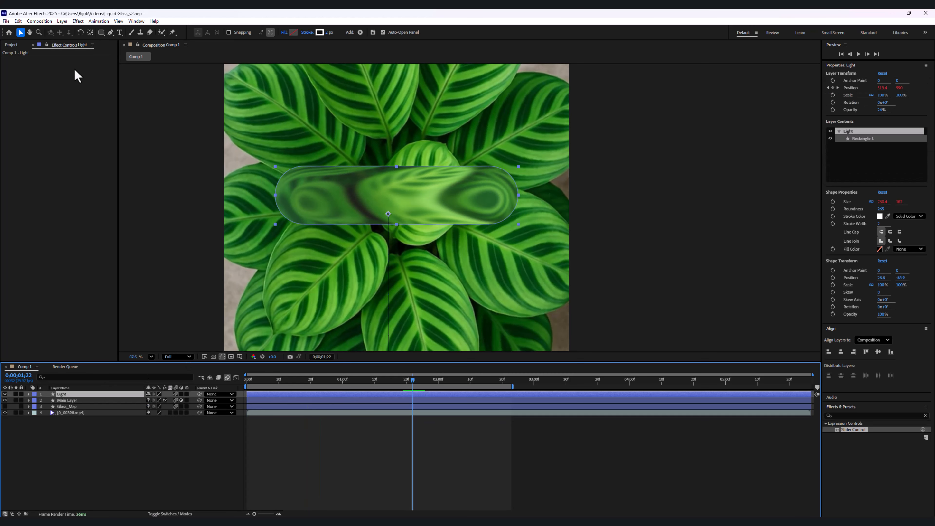
# Duplicate the Light layer and rename the copy Edge_Light
pyautogui.click(39, 21)
pyautogui.moveTo(19, 22)
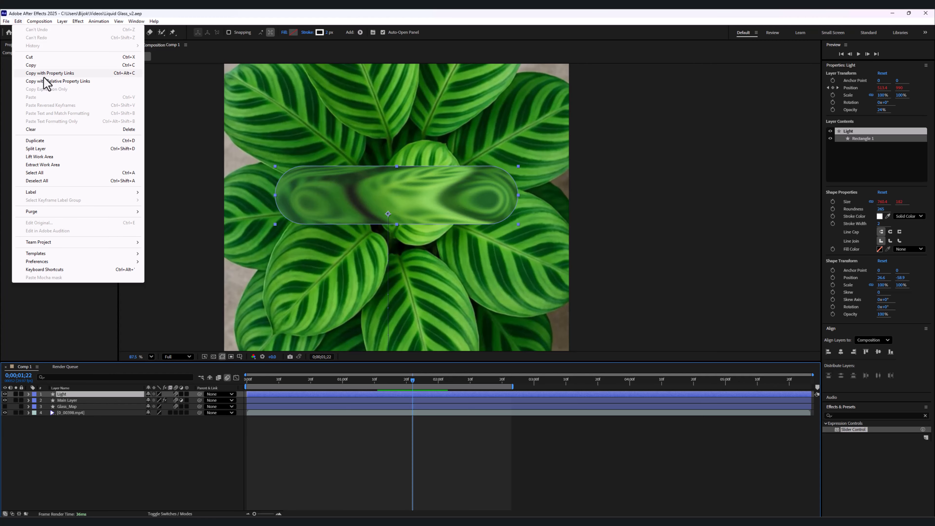
pyautogui.click(45, 140)
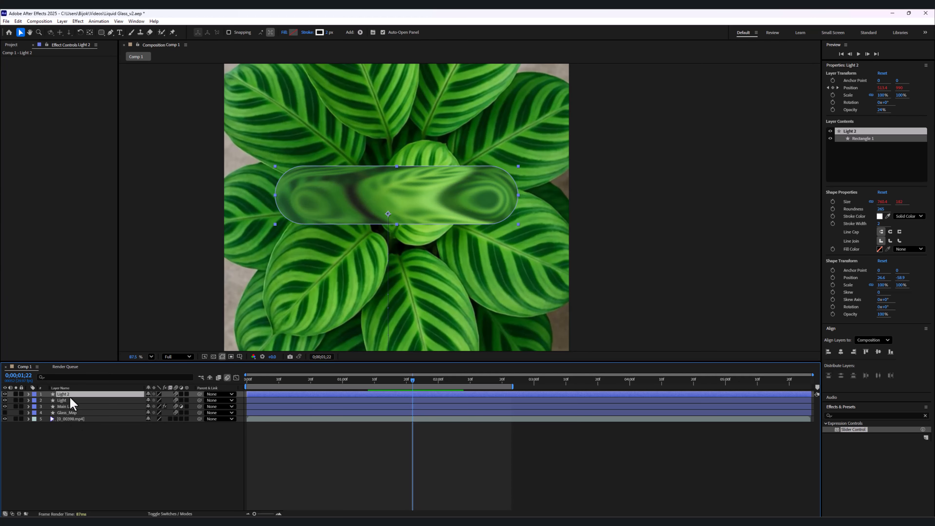
pyautogui.write('Edge_Light')
pyautogui.press('Return')
# Give the Edge_Light layer a solid color fill and set its stroke to None
pyautogui.click(284, 33)
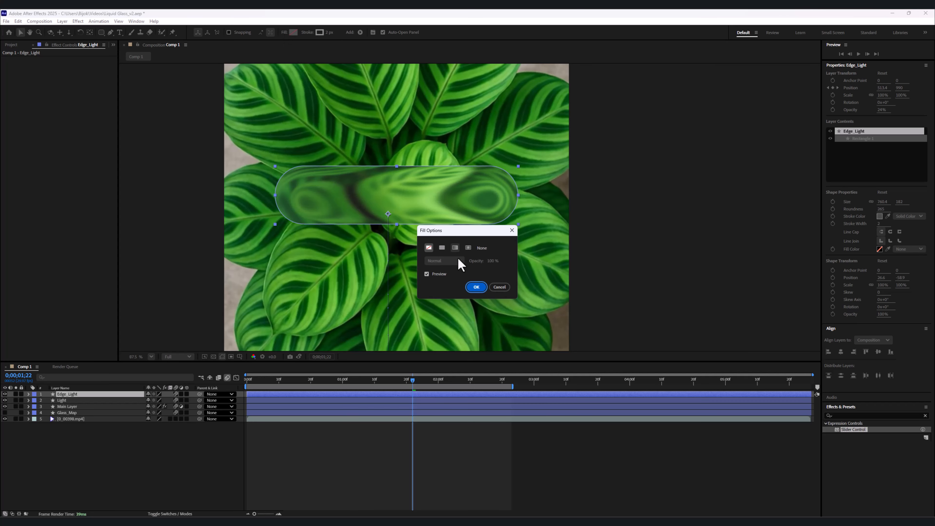
pyautogui.click(442, 248)
pyautogui.click(476, 287)
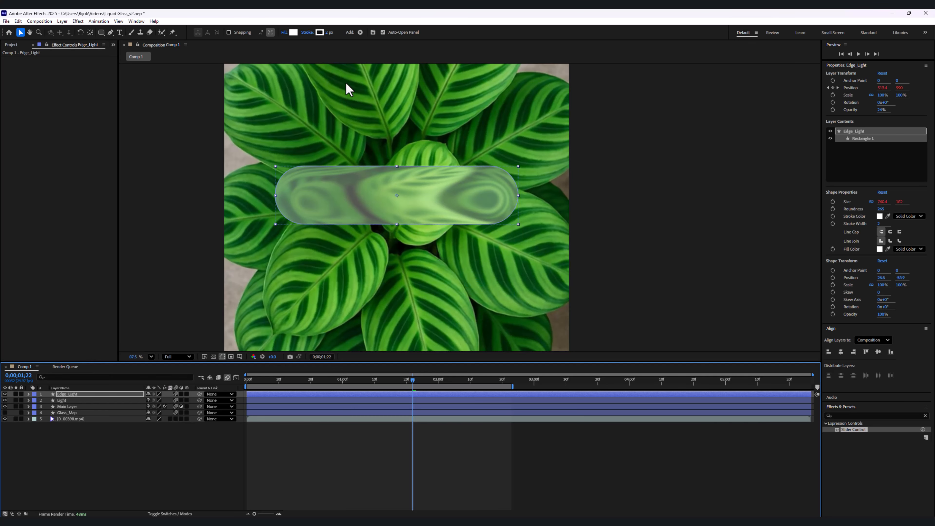
pyautogui.click(308, 33)
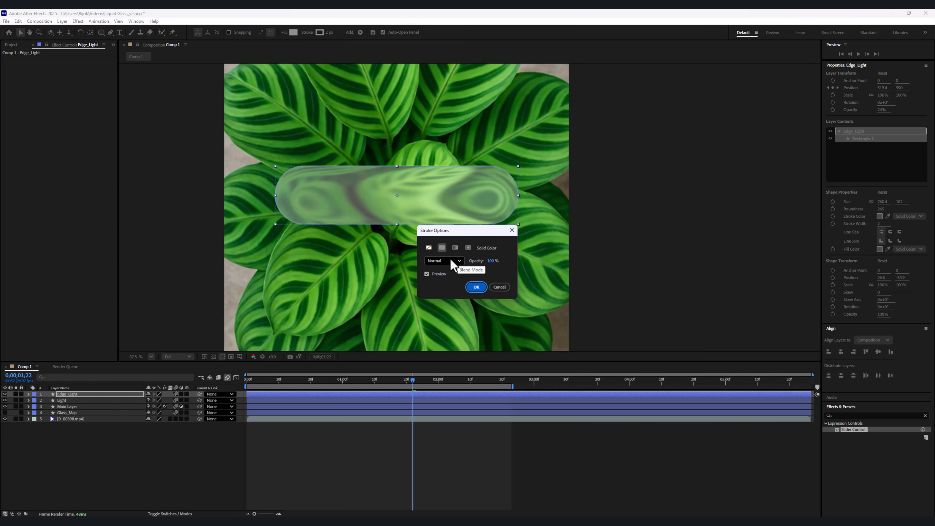
pyautogui.click(429, 247)
pyautogui.click(476, 287)
pyautogui.click(110, 453)
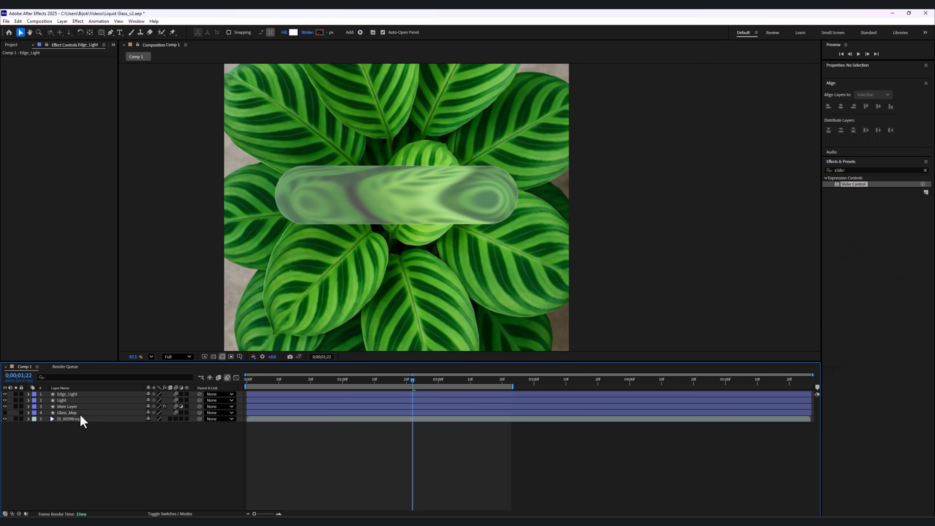
# Raise the Edge_Light layer's opacity to 100%
pyautogui.click(72, 395)
pyautogui.press('t')
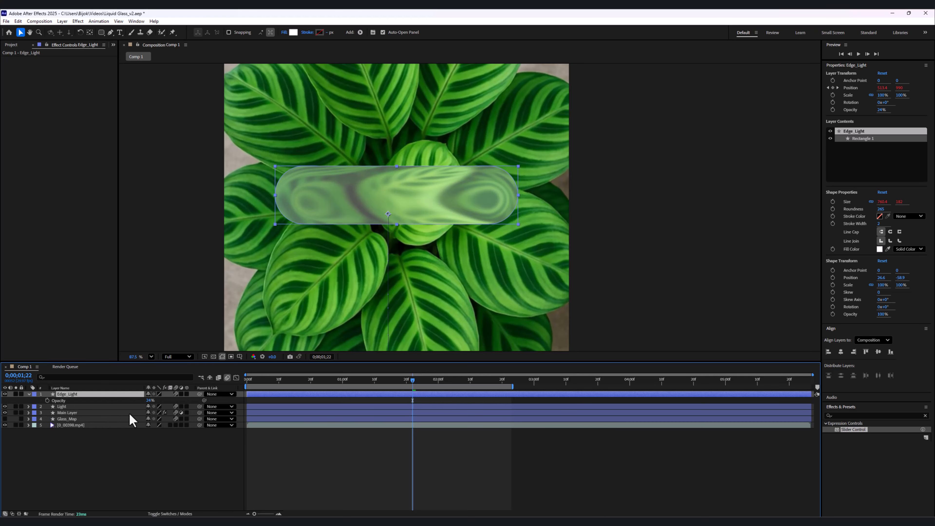
pyautogui.moveTo(149, 405); pyautogui.dragTo(221, 405)
pyautogui.click(167, 480)
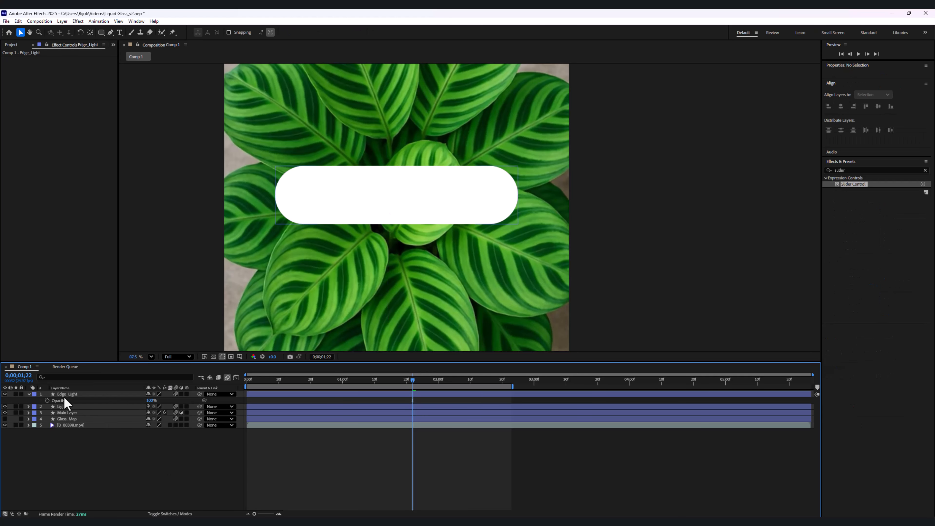
# Change the Edge_Light layer's fill color to black (000000)
pyautogui.click(55, 395)
pyautogui.click(28, 394)
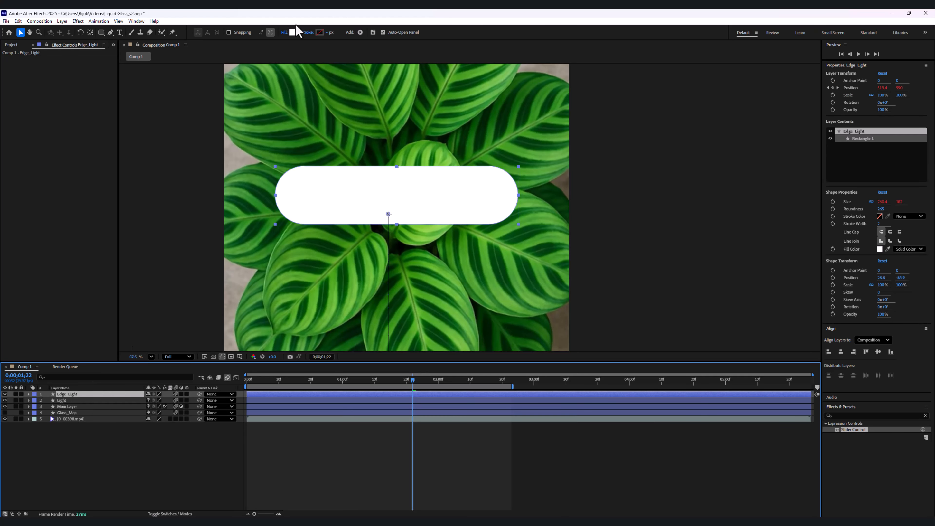
pyautogui.click(294, 35)
pyautogui.moveTo(422, 253); pyautogui.dragTo(327, 374)
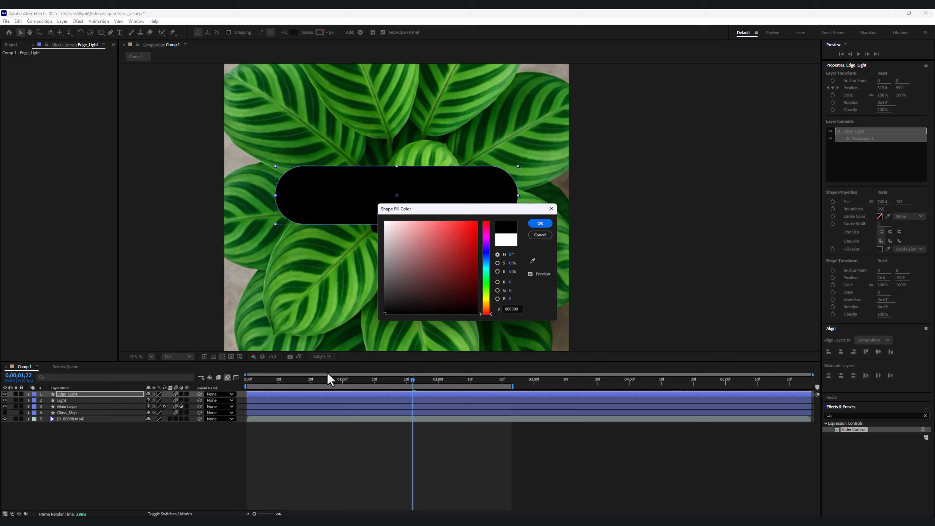
pyautogui.click(538, 224)
pyautogui.click(125, 476)
# Apply the CC Light Sweep effect to the Edge_Light layer
pyautogui.click(69, 395)
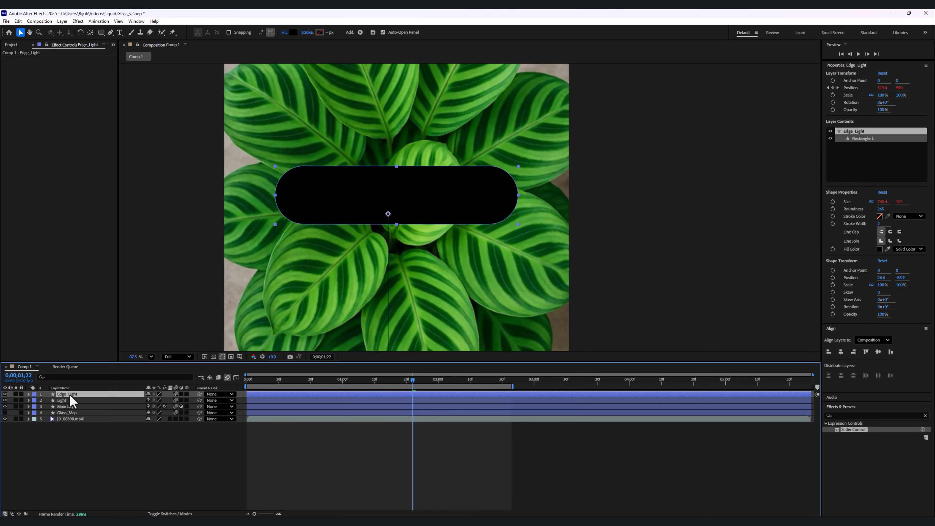
pyautogui.hotkey('ctrl', 'space')
pyautogui.write('swee')
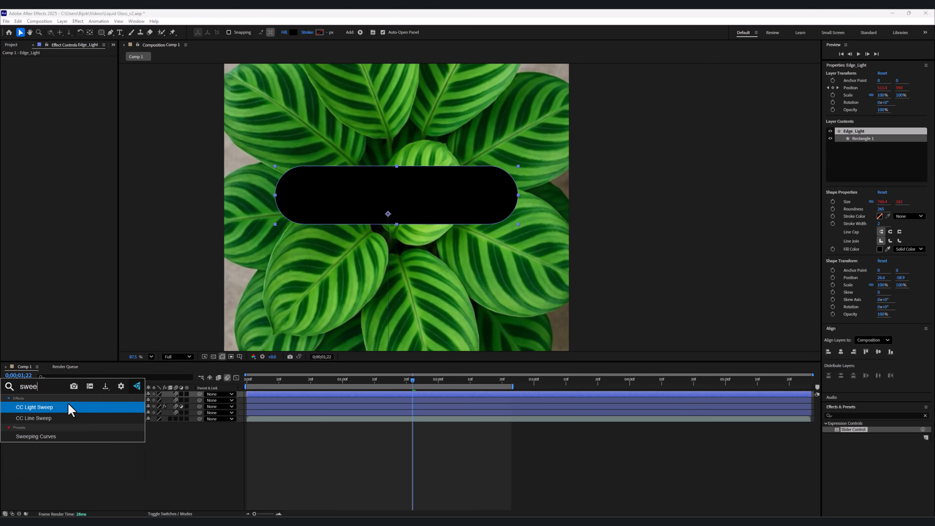
pyautogui.press('Return')
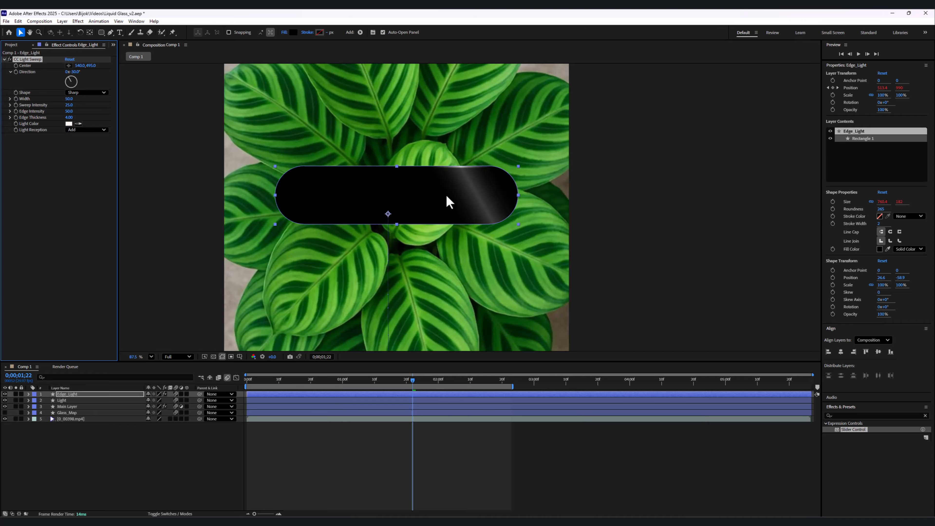
pyautogui.scroll(5, 446, 195)
# Set the CC Light Sweep width to 1000 and its sweep intensity to 0
pyautogui.click(89, 143)
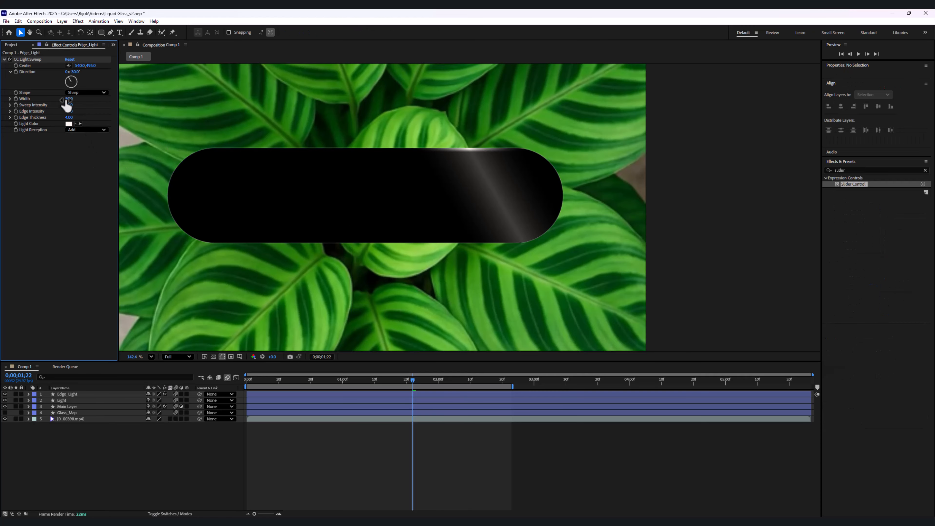
pyautogui.click(67, 99)
pyautogui.write('1000')
pyautogui.click(78, 154)
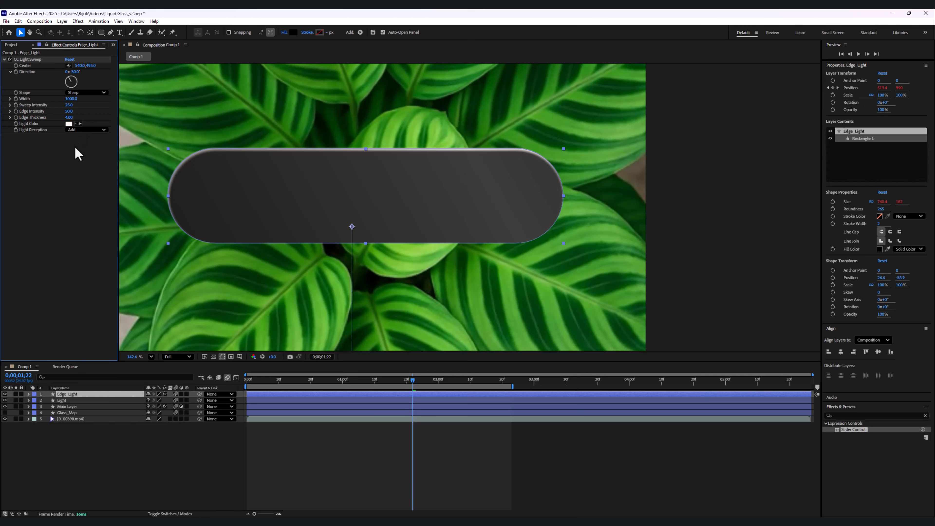
pyautogui.click(70, 105)
pyautogui.press('Return')
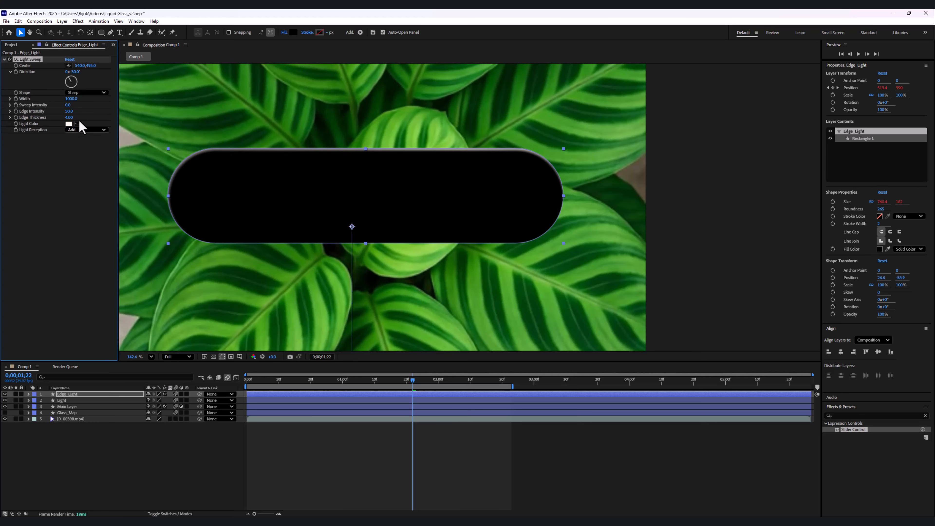
# Set the CC Light Sweep edge intensity to 100 and its edge thickness to 3
pyautogui.click(69, 111)
pyautogui.write('100')
pyautogui.press('Return')
pyautogui.click(71, 117)
pyautogui.write('3')
pyautogui.press('Return')
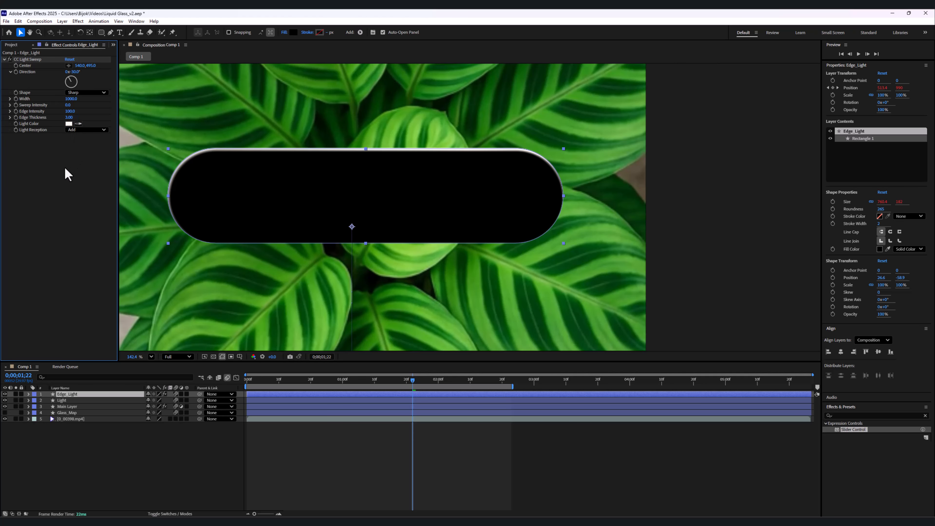
# Drive the CC Light Sweep direction on the Edge_Light layer with the expression time*50 and scrub through the result
pyautogui.click(722, 220)
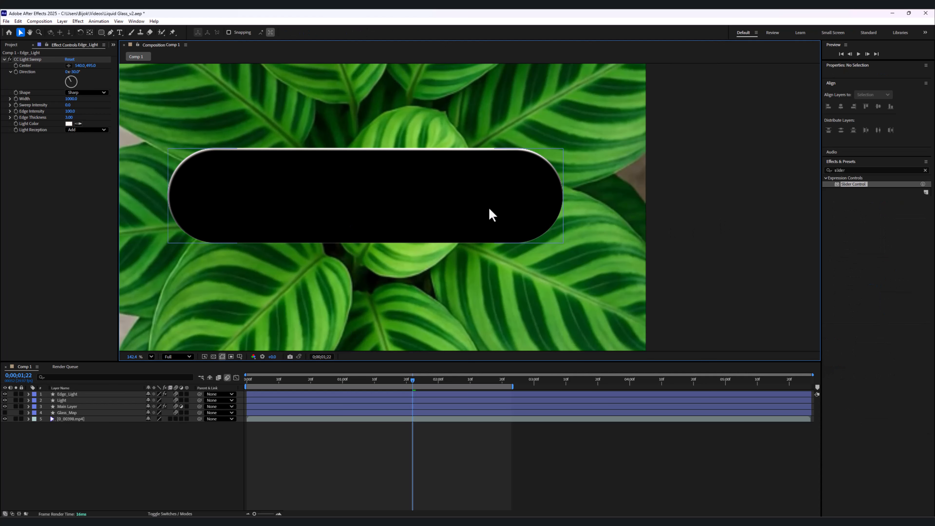
pyautogui.moveTo(450, 202); pyautogui.dragTo(467, 203)
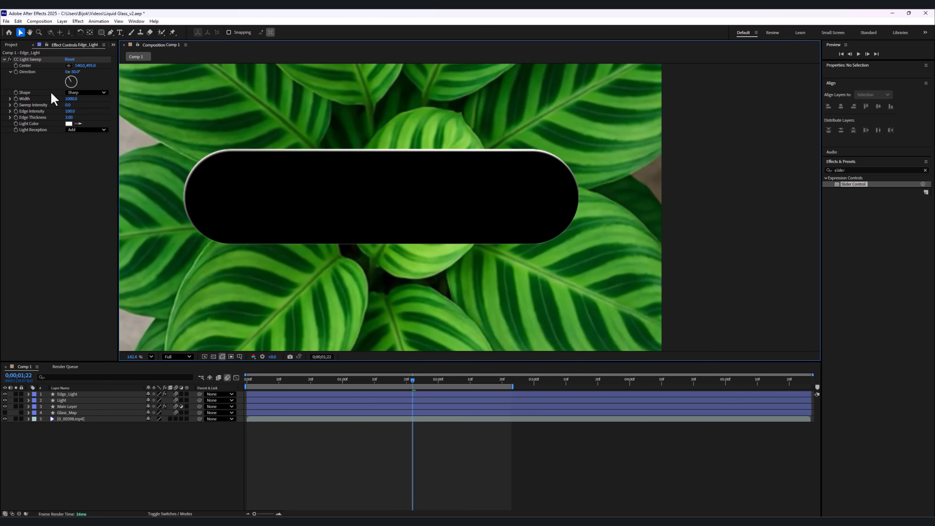
pyautogui.keyDown('alt'); pyautogui.click(17, 72); pyautogui.keyUp('alt')
pyautogui.write('t')
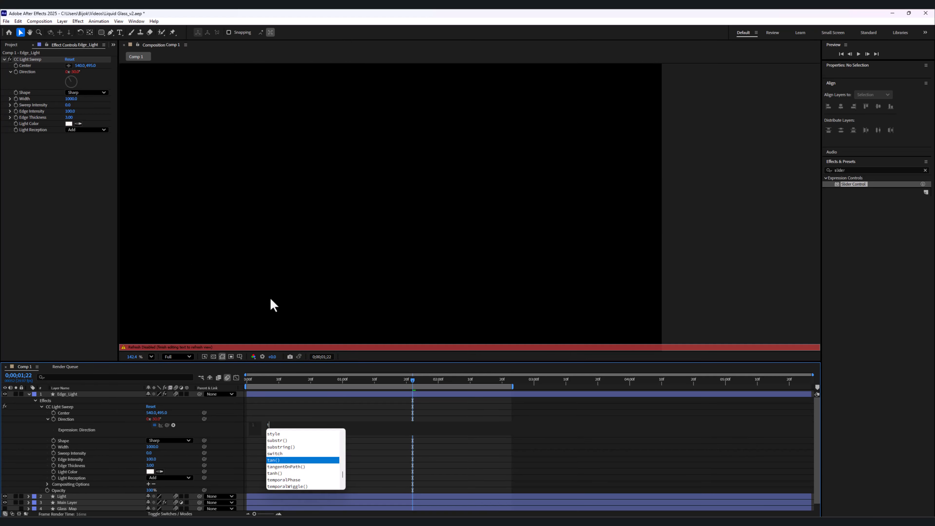
pyautogui.write('ime*')
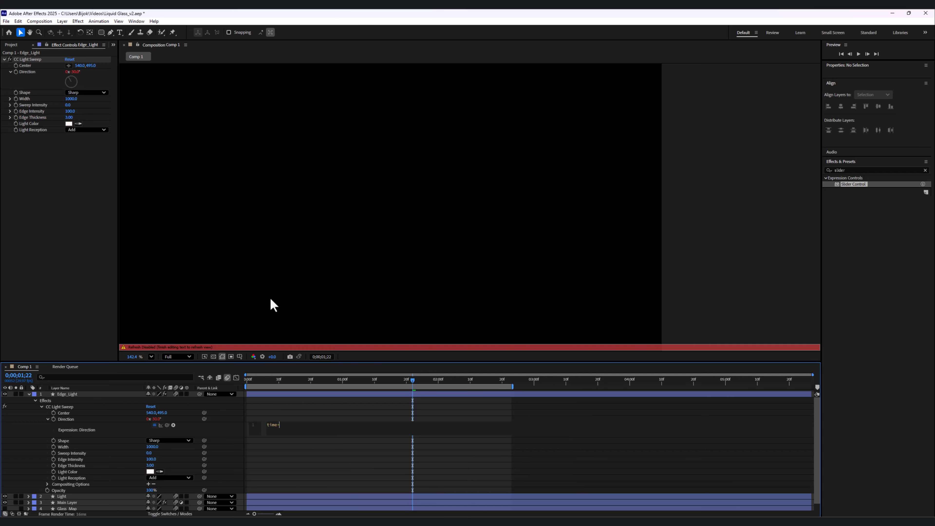
pyautogui.write('50')
pyautogui.click(318, 380)
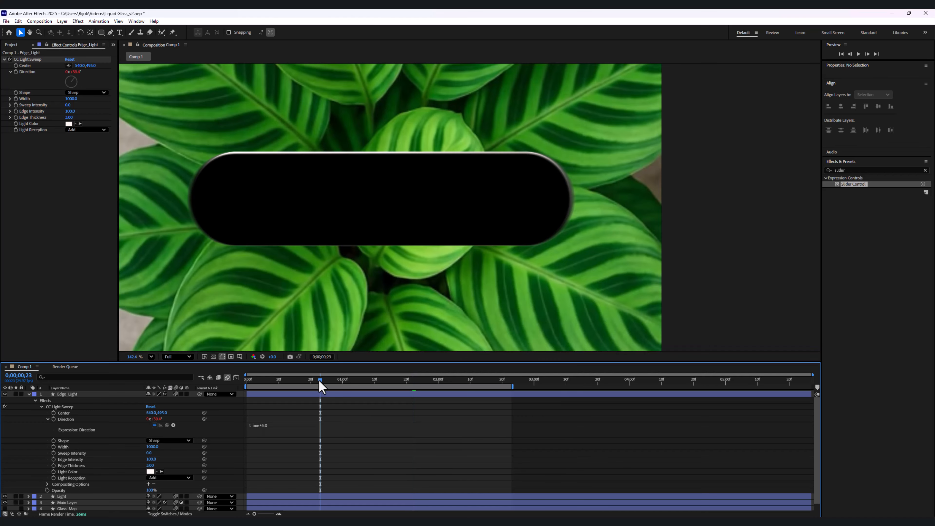
pyautogui.moveTo(318, 379); pyautogui.dragTo(392, 378)
pyautogui.click(58, 393)
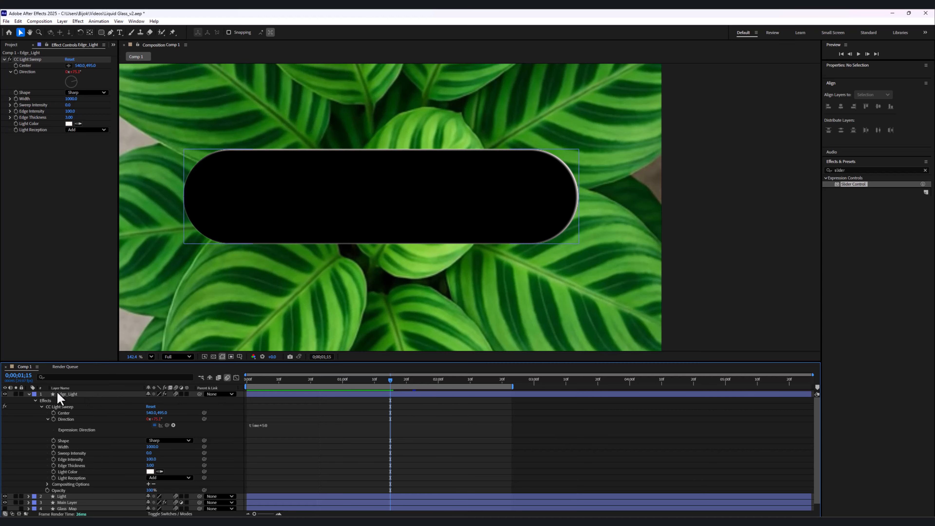
pyautogui.click(29, 394)
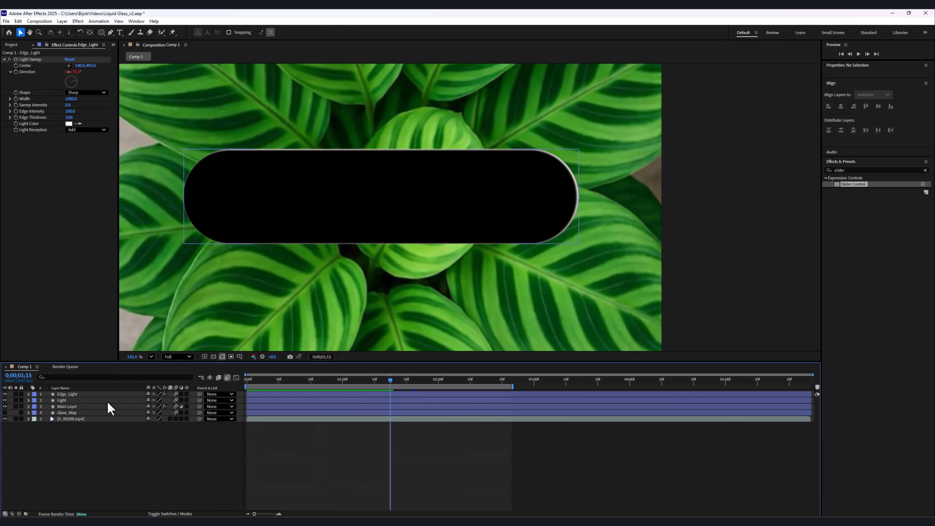
# Set the Edge_Light layer's blending mode to Add
pyautogui.click(121, 394)
pyautogui.click(170, 514)
pyautogui.click(157, 394)
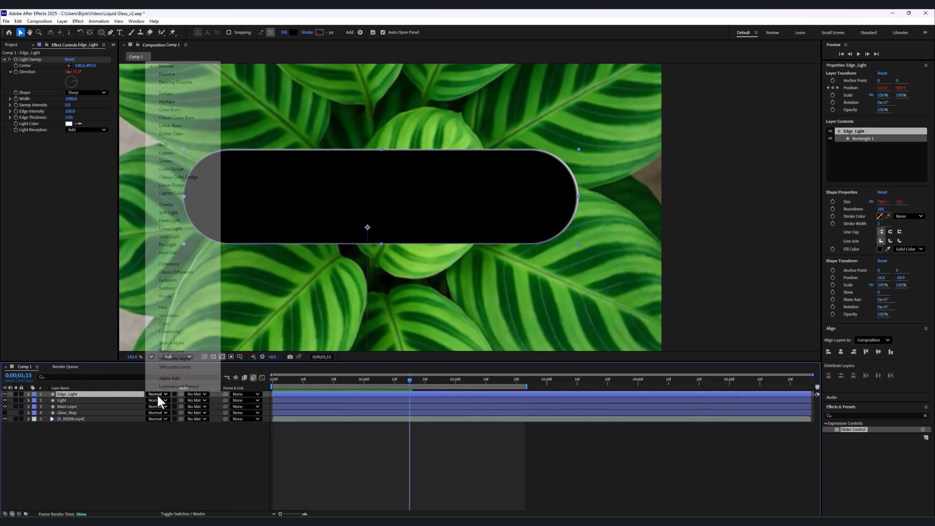
pyautogui.click(171, 146)
# Reduce the Edge_Light layer's opacity to 50% and preview the animation
pyautogui.scroll(-3, 365, 211)
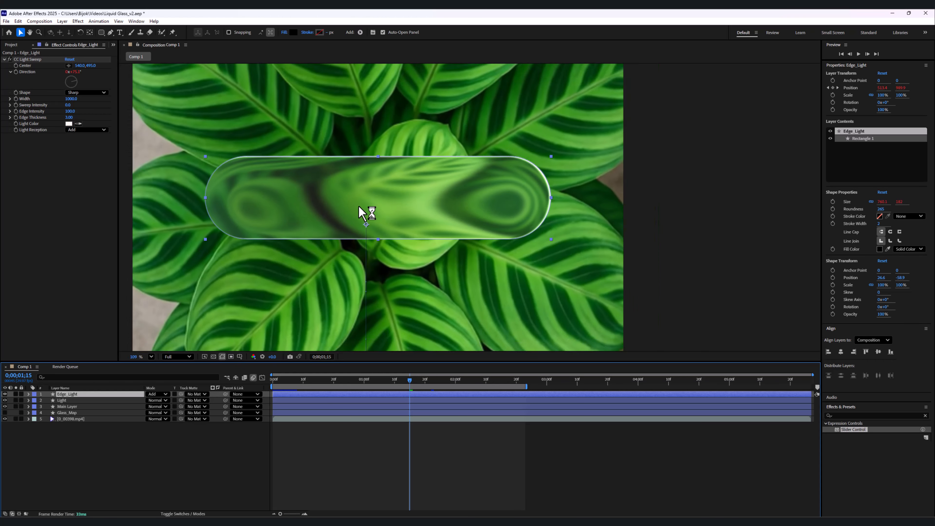
pyautogui.moveTo(368, 210); pyautogui.dragTo(377, 224)
pyautogui.press('t')
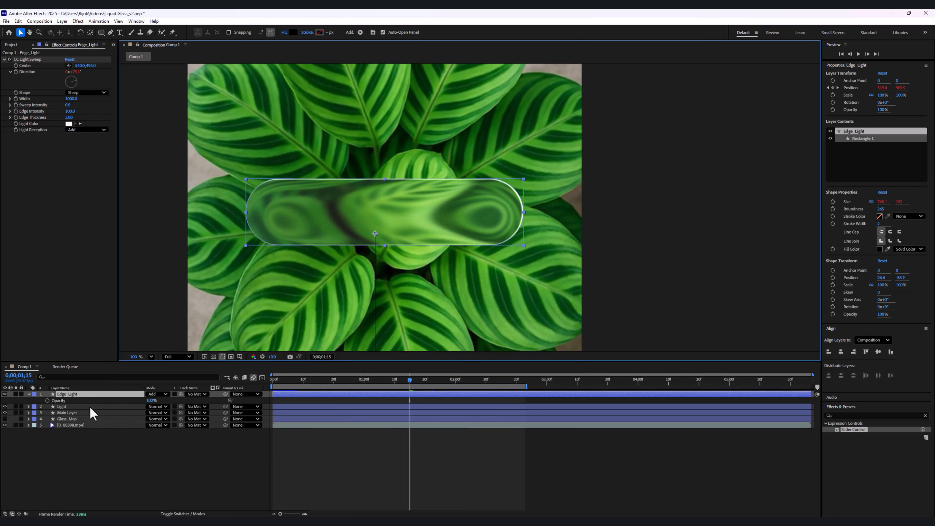
pyautogui.moveTo(152, 401); pyautogui.dragTo(135, 402)
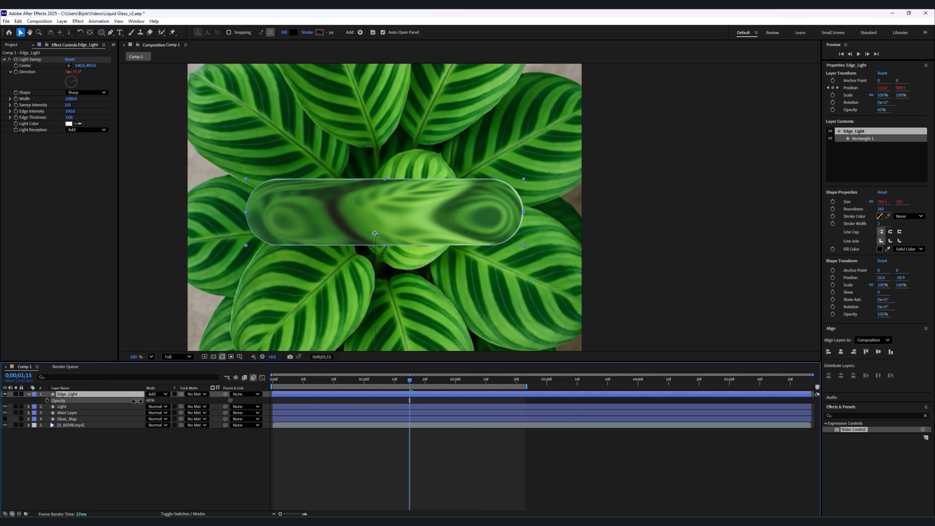
pyautogui.click(150, 400)
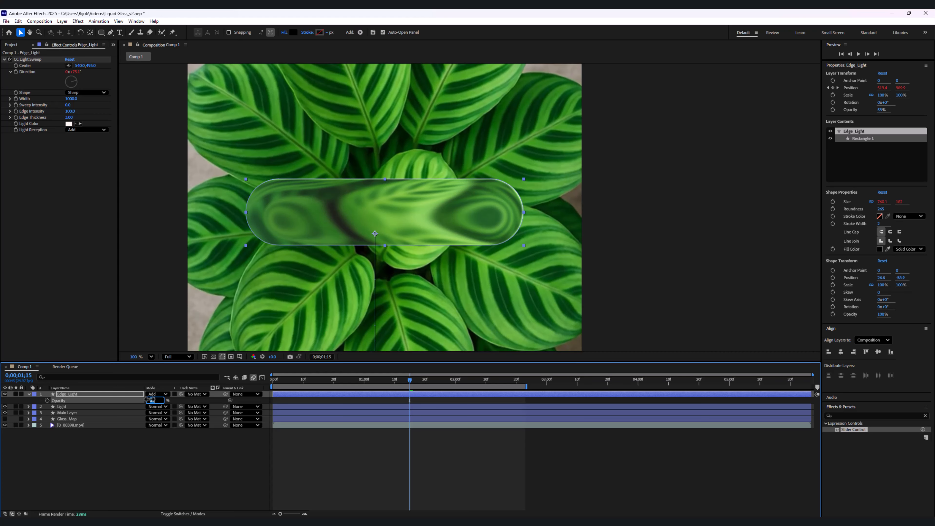
pyautogui.click(121, 451)
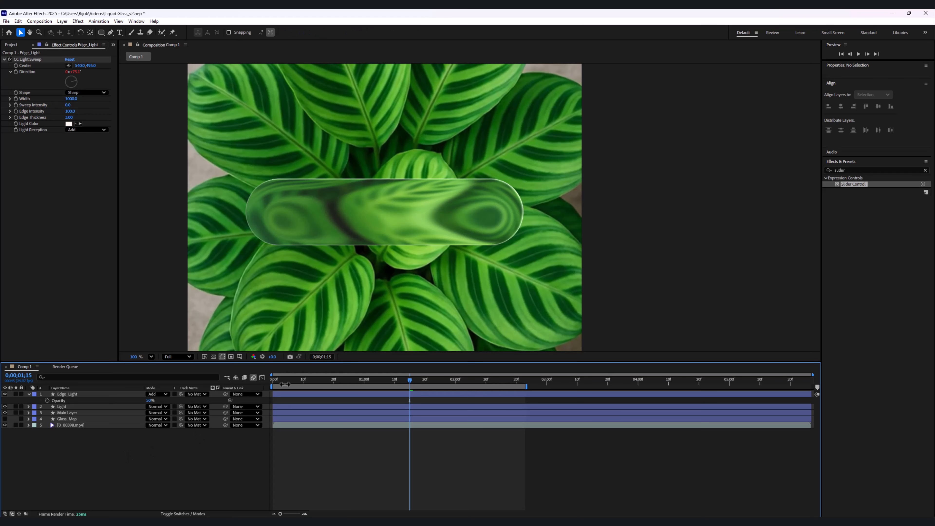
pyautogui.moveTo(290, 383); pyautogui.dragTo(213, 389)
pyautogui.press('space')
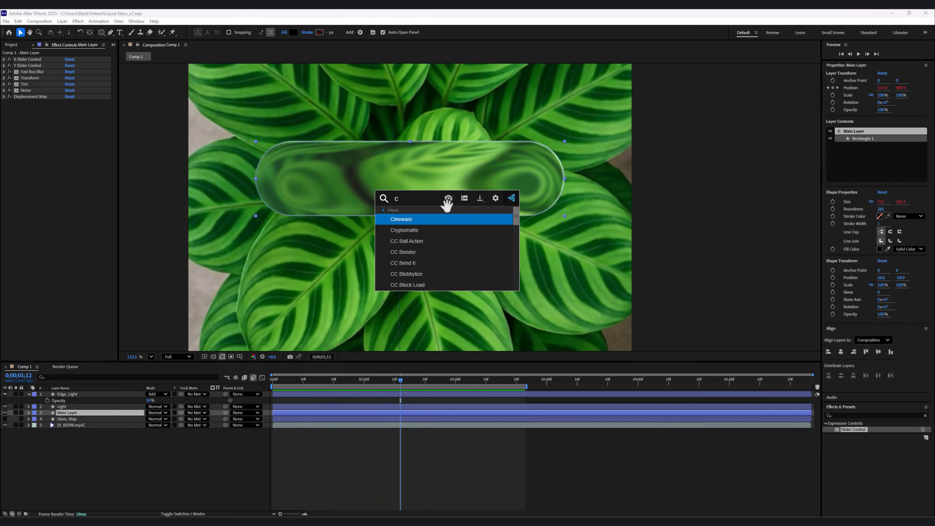
# Apply the uni.Chromatic Aberration effect to the Main Layer and play the animation from the start
pyautogui.write('hr')
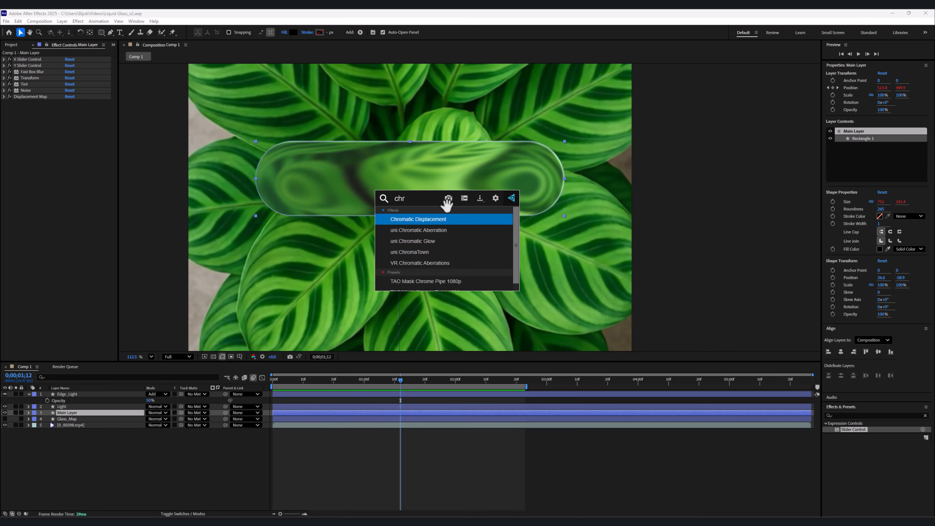
pyautogui.click(444, 229)
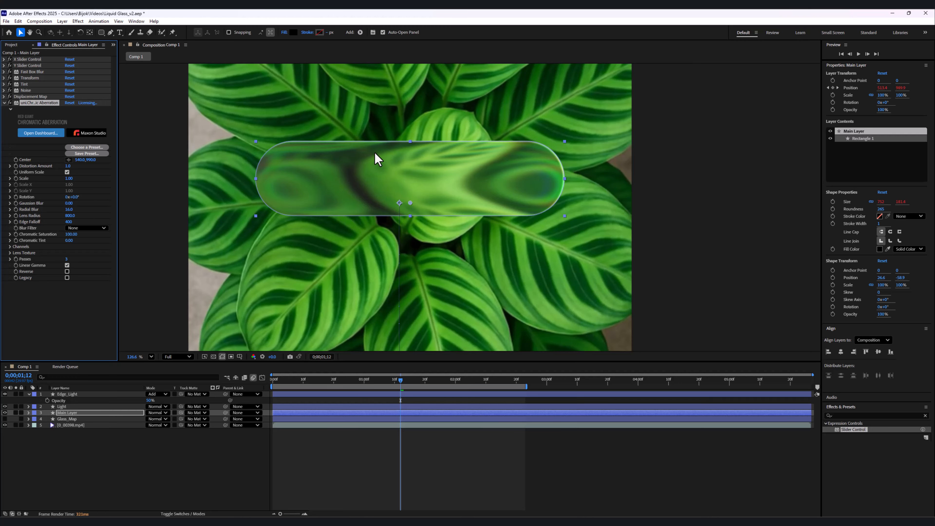
pyautogui.scroll(2, 375, 152)
pyautogui.scroll(-2, 409, 135)
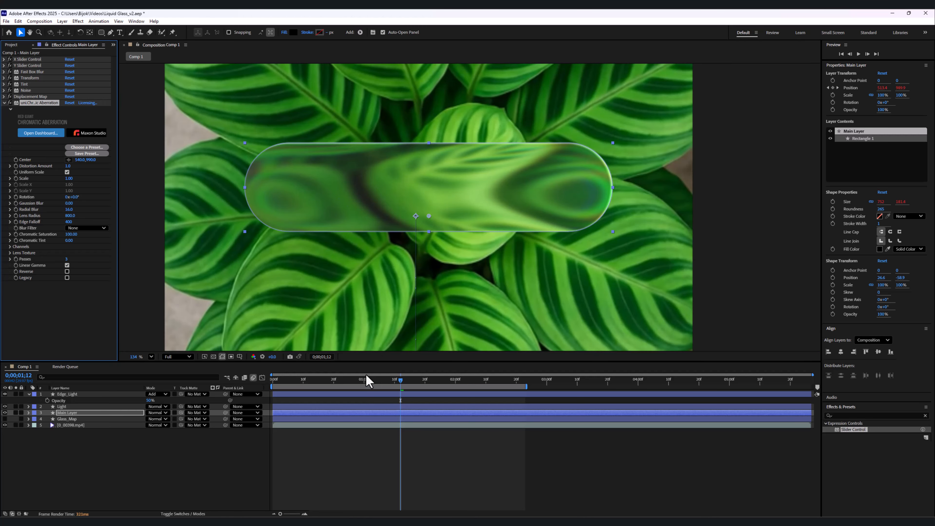
pyautogui.moveTo(367, 379); pyautogui.dragTo(297, 381)
pyautogui.press('Home')
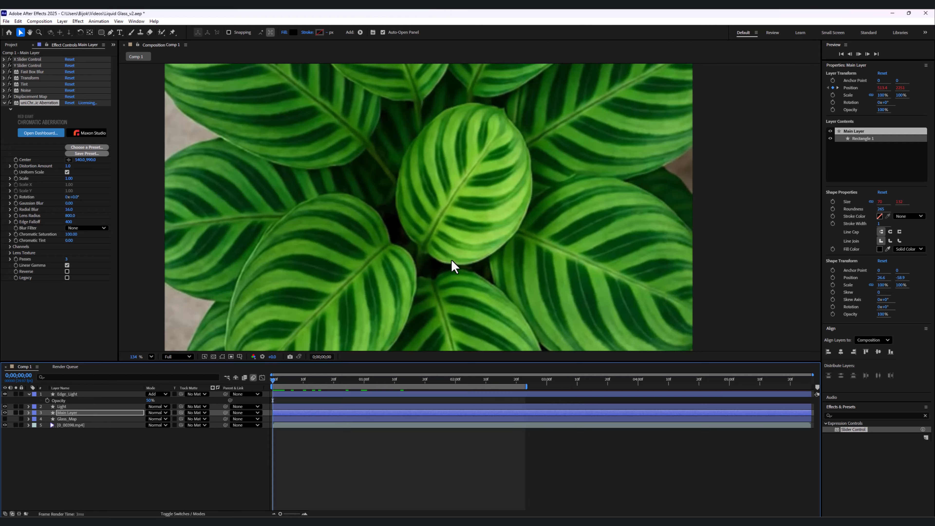
pyautogui.press('space')
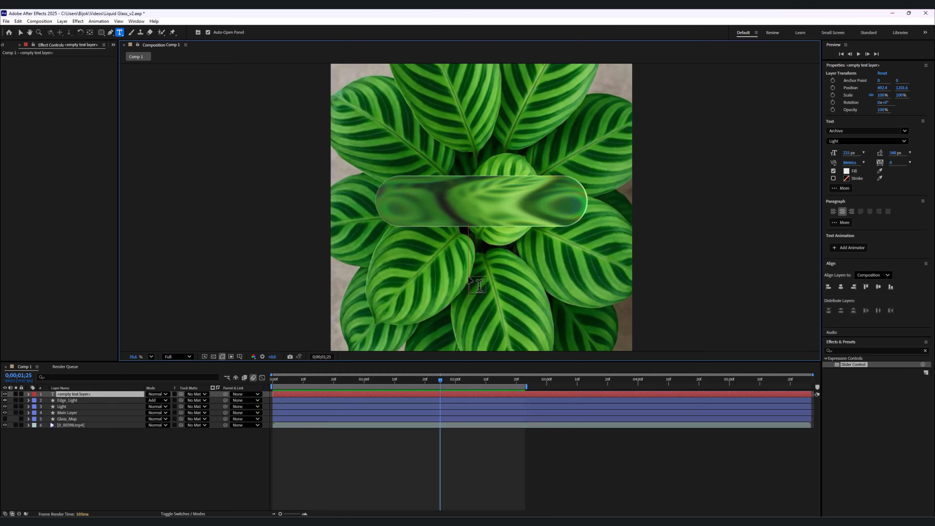
# Enter the text "Hello!" in the empty text layer and switch to the Selection tool
pyautogui.write('Hello')
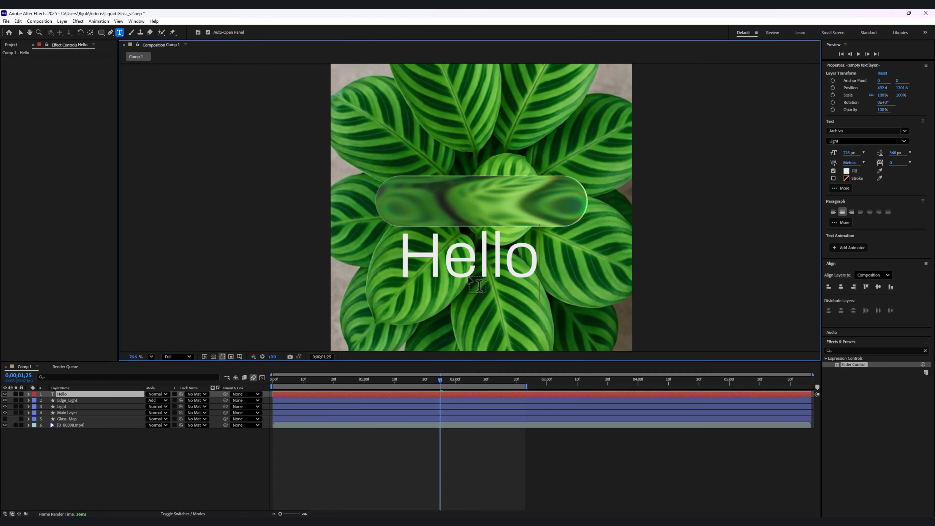
pyautogui.write('!')
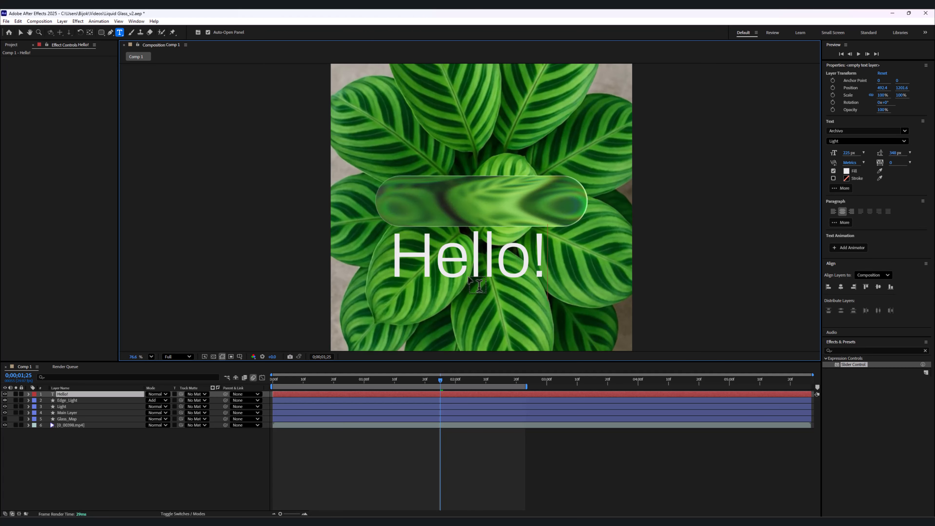
pyautogui.click(20, 32)
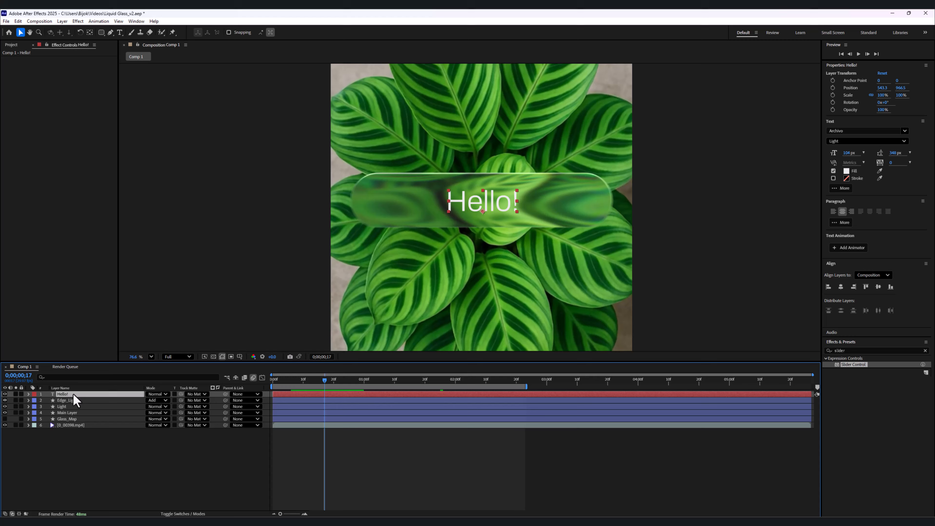
# Apply the Fast Box Blur effect to the Hello! text layer
pyautogui.hotkey('ctrl', 'space')
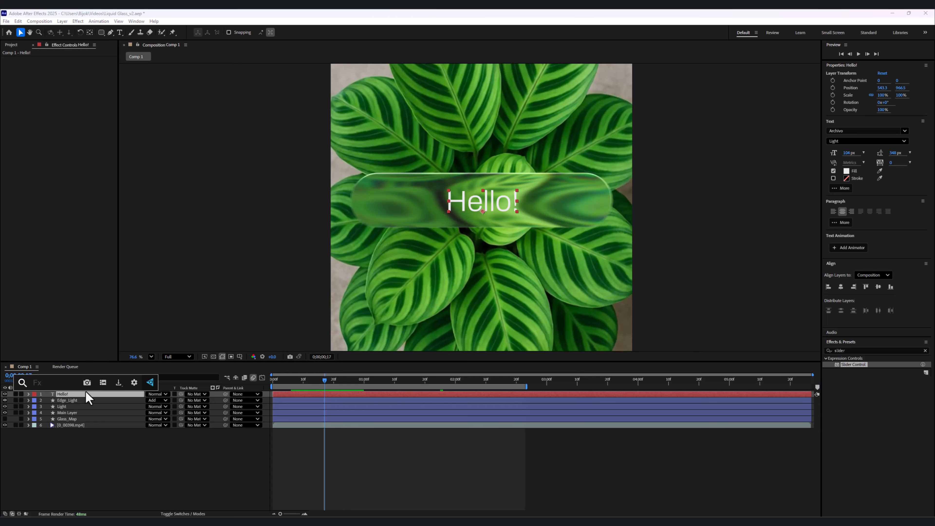
pyautogui.write('fast')
pyautogui.click(75, 402)
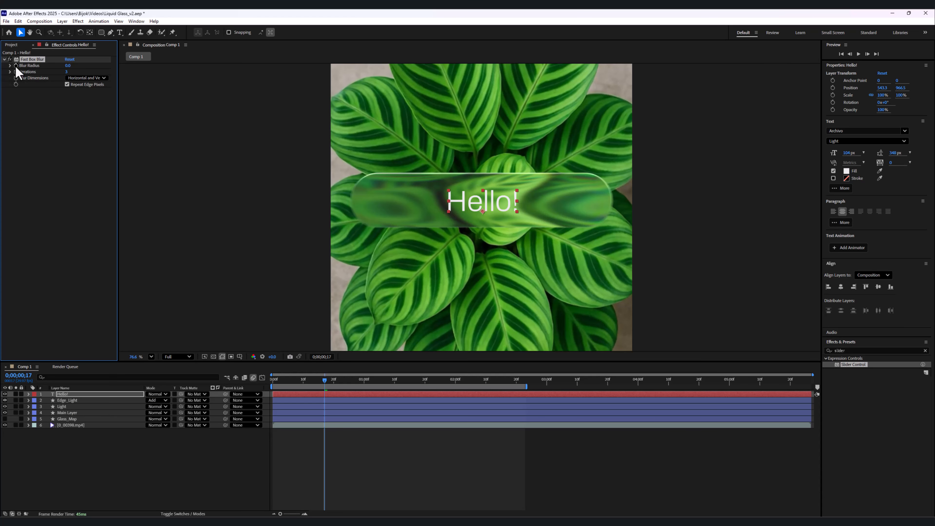
# Keyframe the Hello! layer's blur radius at 20 at time 0;00;00;14 and preview the blur animation
pyautogui.moveTo(323, 387); pyautogui.dragTo(315, 387)
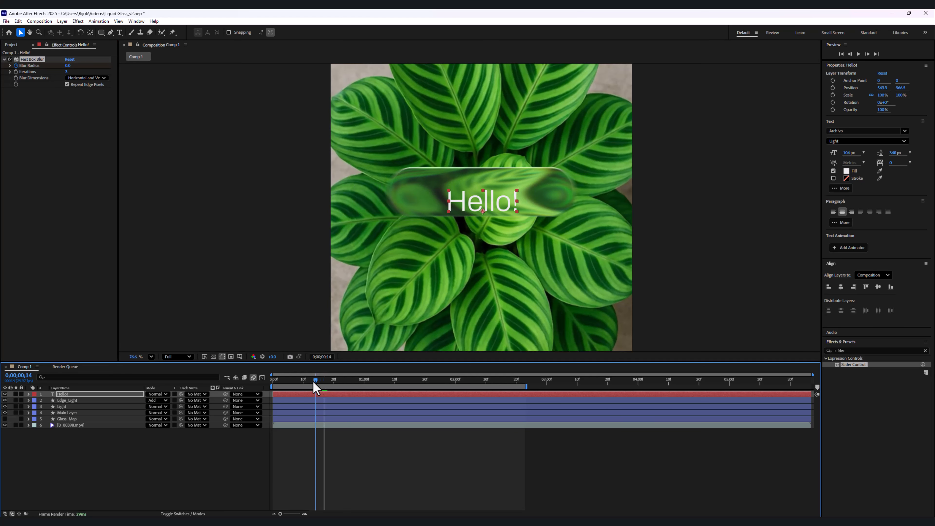
pyautogui.click(68, 66)
pyautogui.write('20')
pyautogui.press('Return')
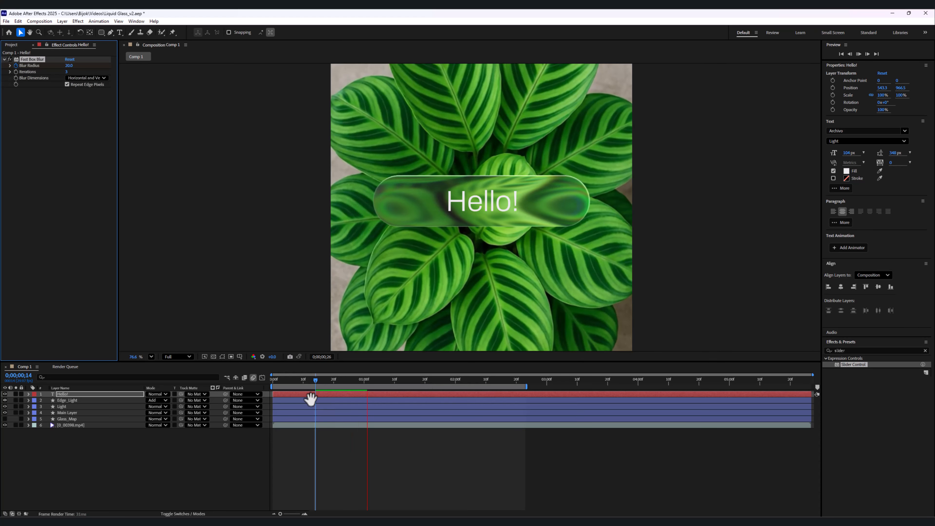
pyautogui.press('space')
# Reveal the Hello! layer's blur keyframes, move the first one earlier to 0;00;00;12, and preview the timing
pyautogui.click(319, 382)
pyautogui.press('u')
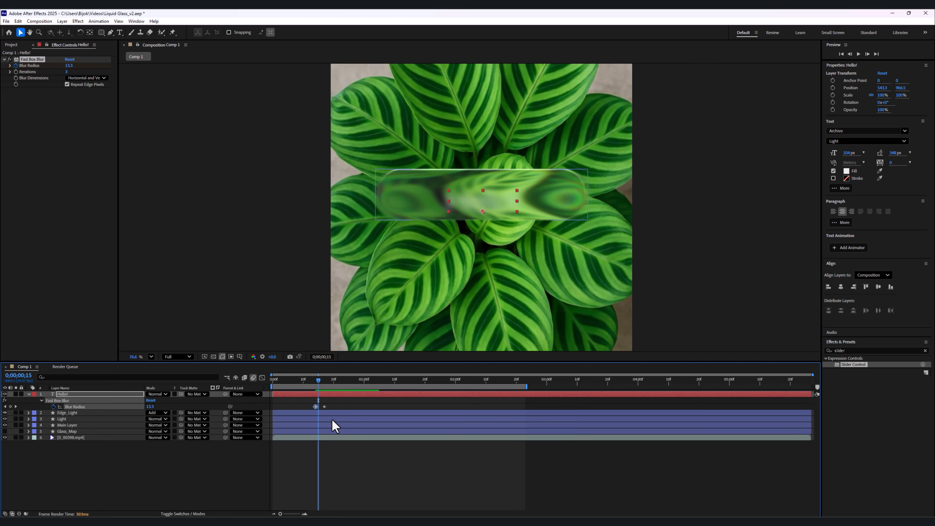
pyautogui.moveTo(315, 407); pyautogui.dragTo(311, 407)
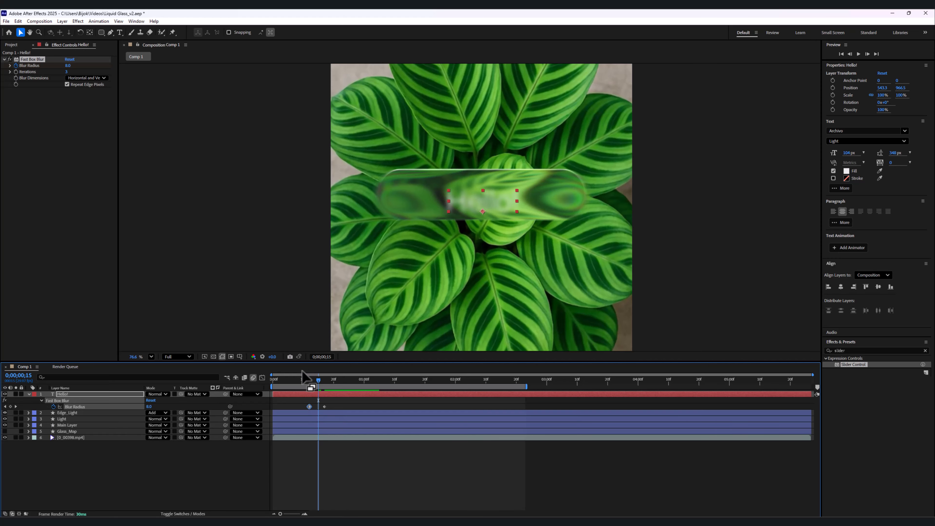
pyautogui.click(303, 379)
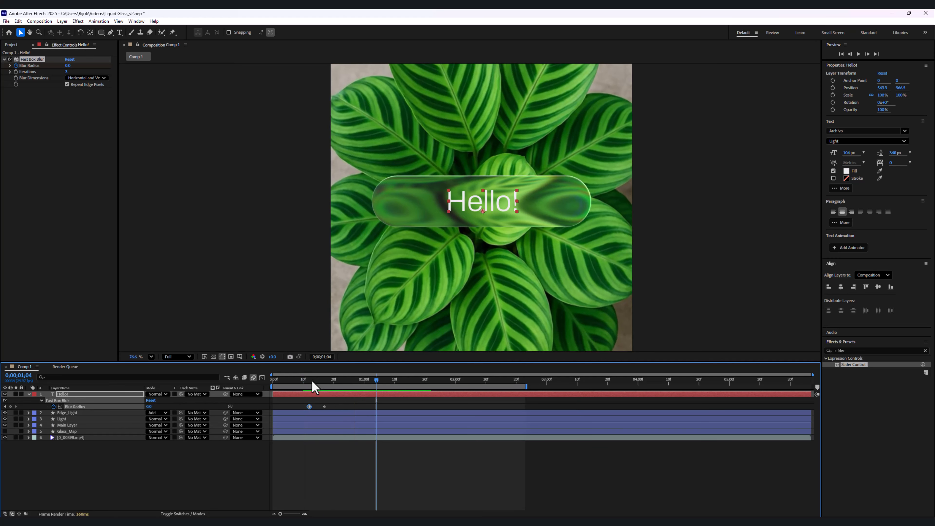
pyautogui.click(305, 383)
pyautogui.press('space')
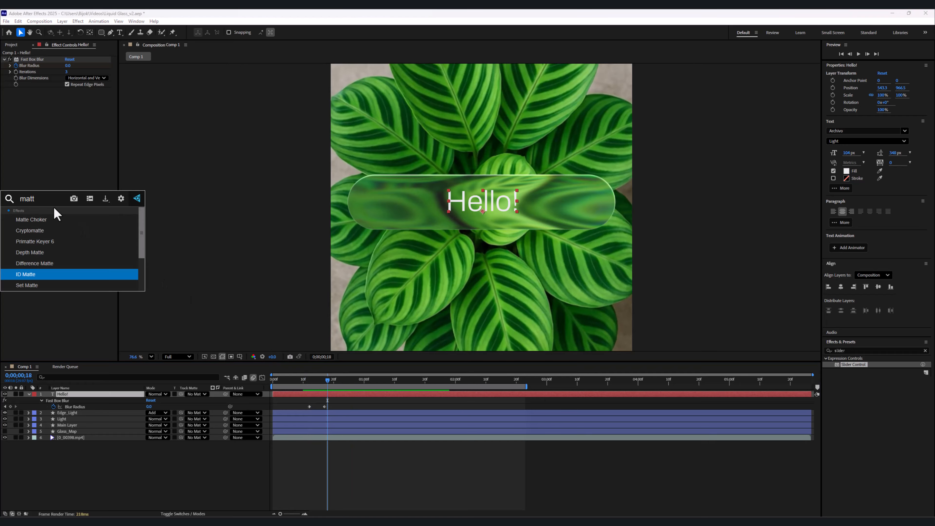
# Apply the Set Matte effect to the Hello! layer and take the matte from Main Layer
pyautogui.press('Down')
pyautogui.press('Return')
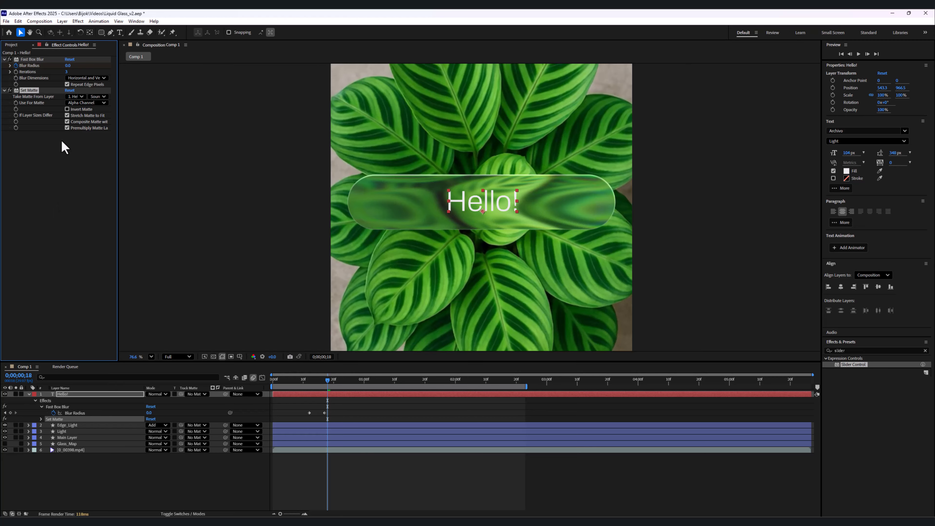
pyautogui.click(309, 381)
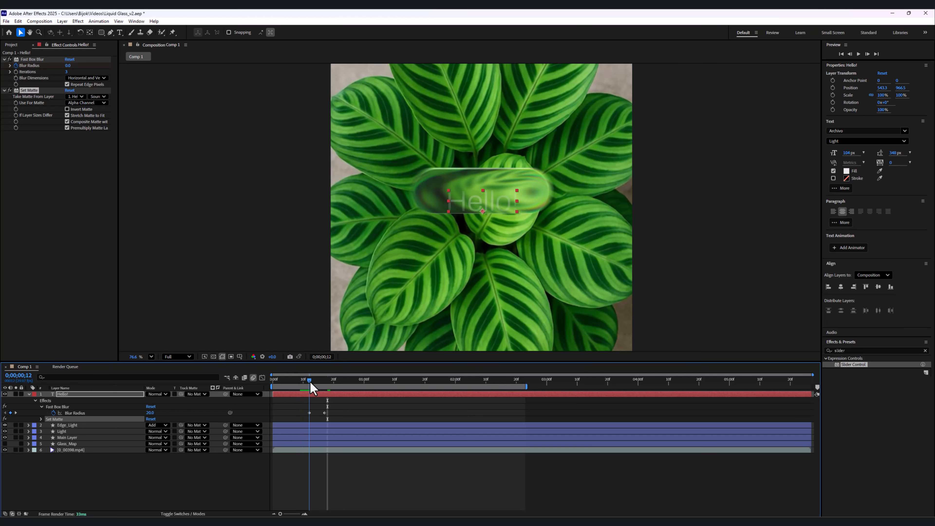
pyautogui.moveTo(311, 387); pyautogui.dragTo(330, 389)
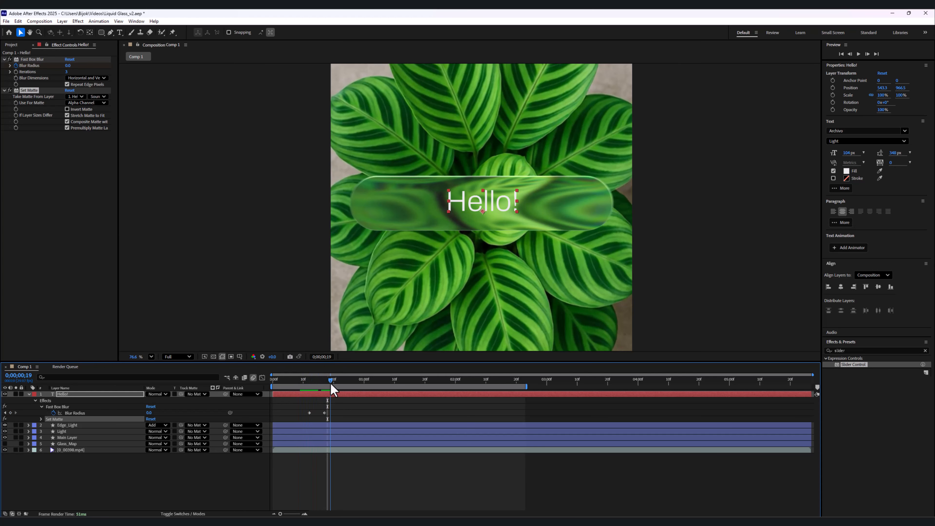
pyautogui.click(76, 97)
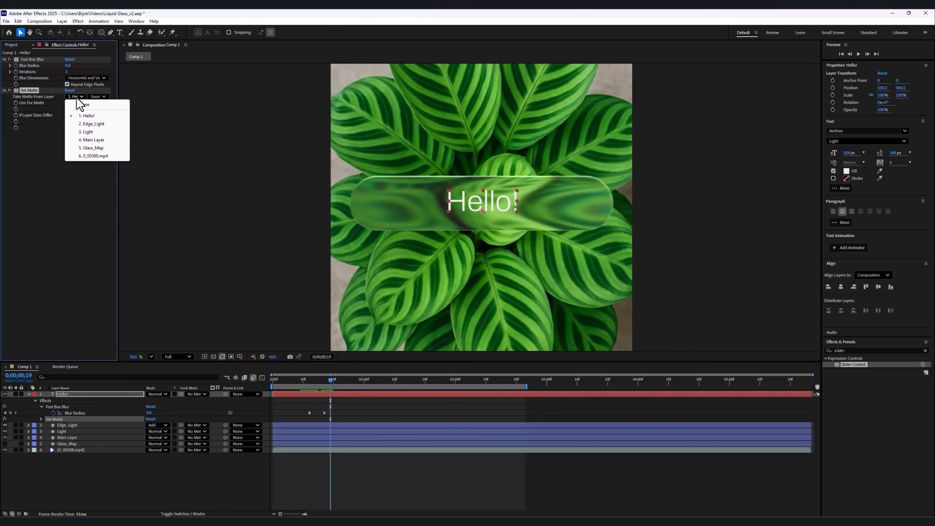
pyautogui.click(96, 140)
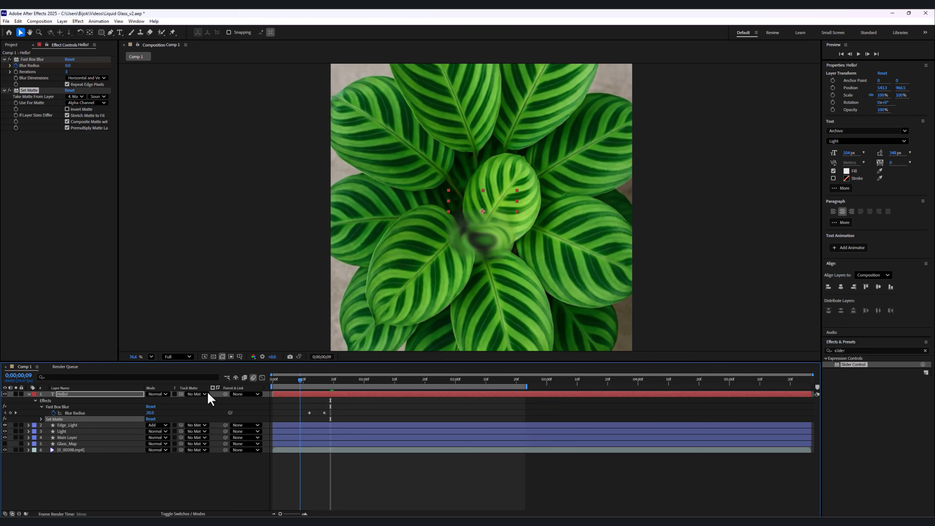
# Parent the Hello! layer to Main Layer and play the animation from the start
pyautogui.press('u')
pyautogui.click(74, 413)
pyautogui.click(73, 394)
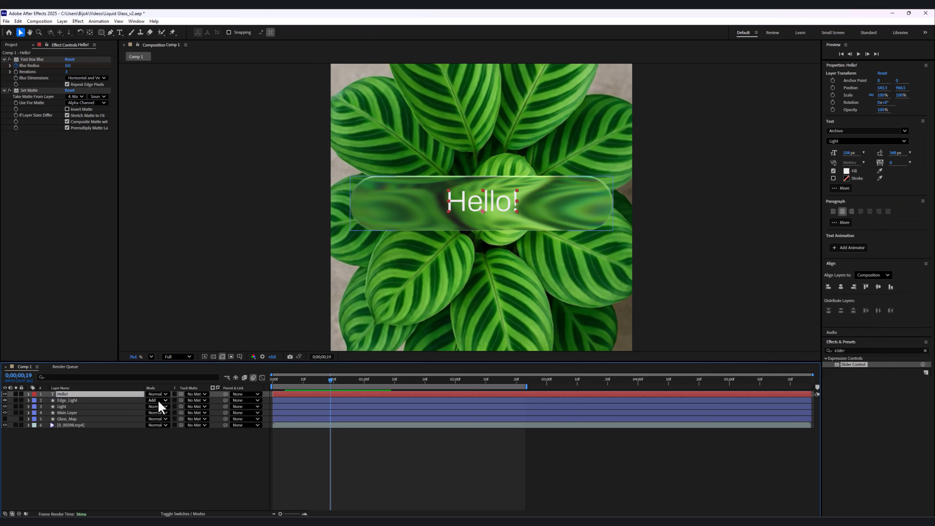
pyautogui.moveTo(225, 393); pyautogui.dragTo(88, 413)
pyautogui.moveTo(320, 382); pyautogui.dragTo(276, 383)
pyautogui.press('space')
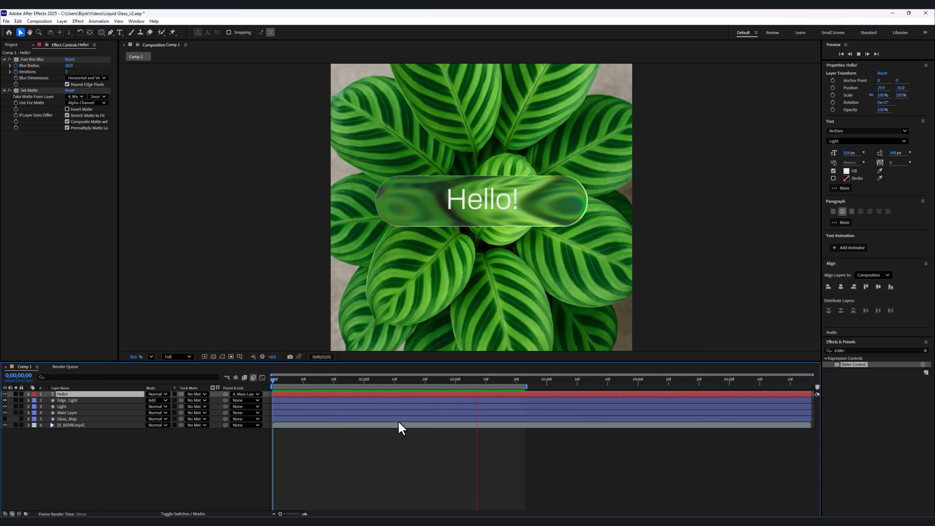
pyautogui.press('space')
pyautogui.moveTo(463, 381); pyautogui.dragTo(487, 392)
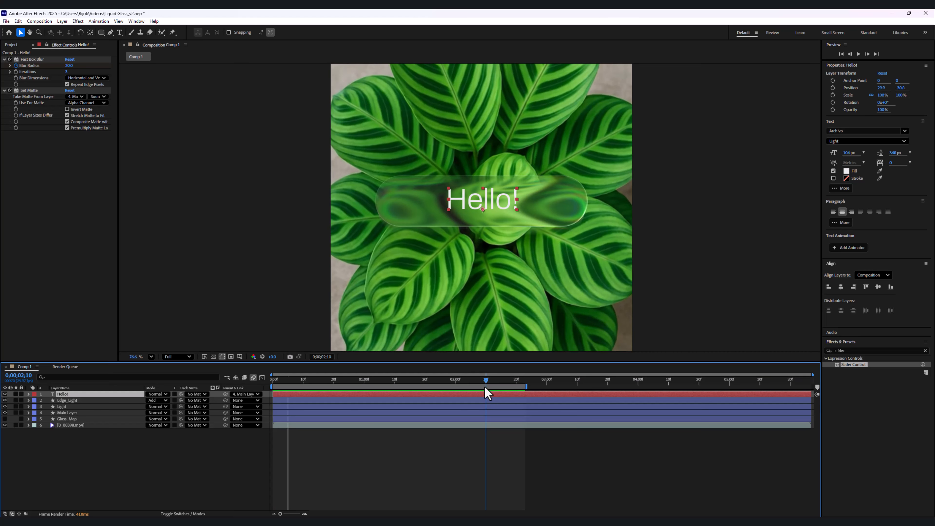